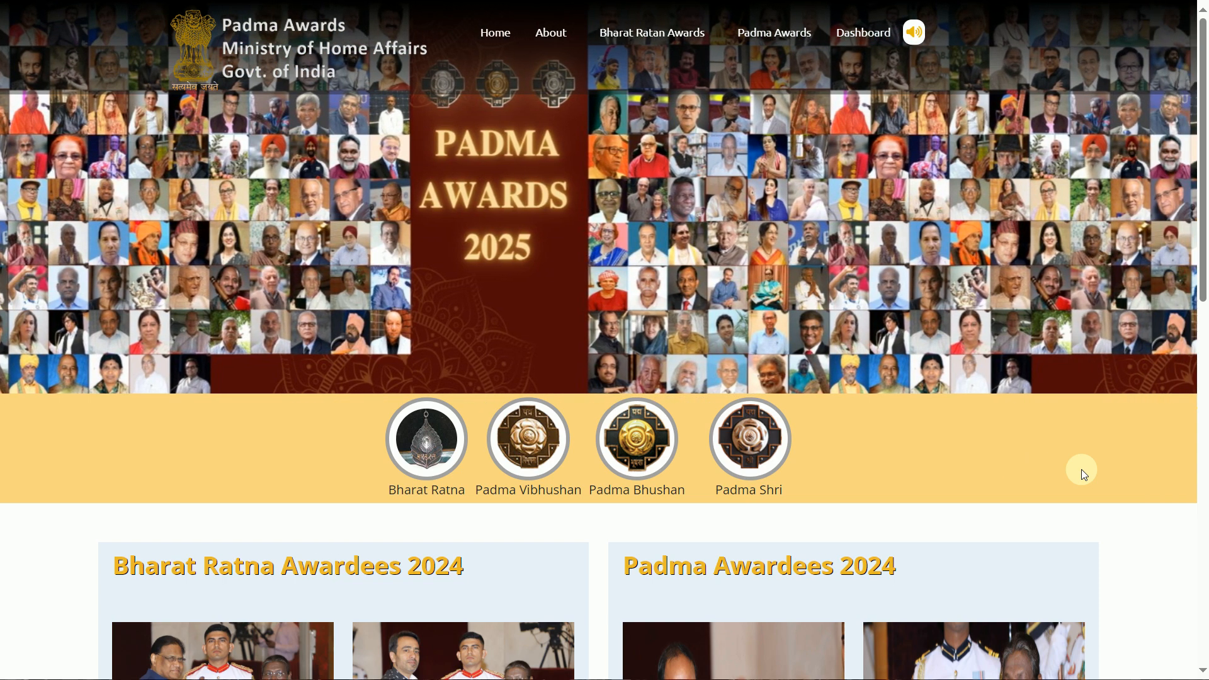
Switch to the Internet Cafe YouTube channel window and look through its latest videos
key(alt+Tab)
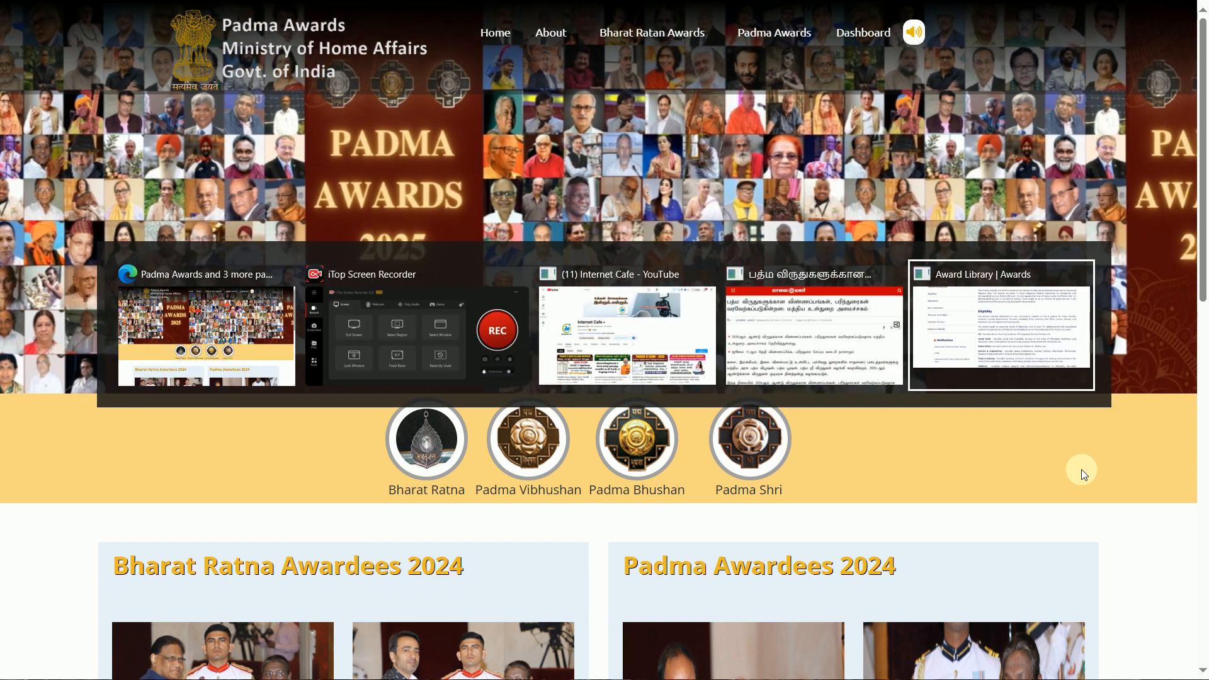
key(alt+Tab)
key(alt+Tab)
key(alt+Tab)
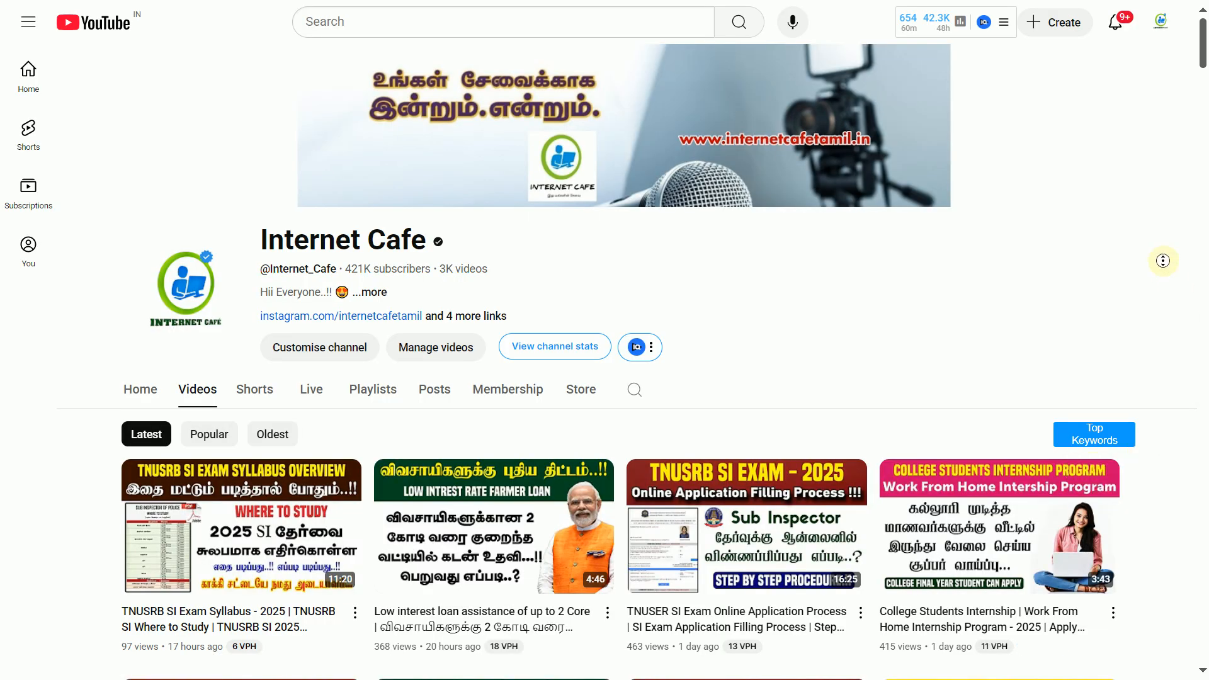
scroll(1163, 260, down, 3)
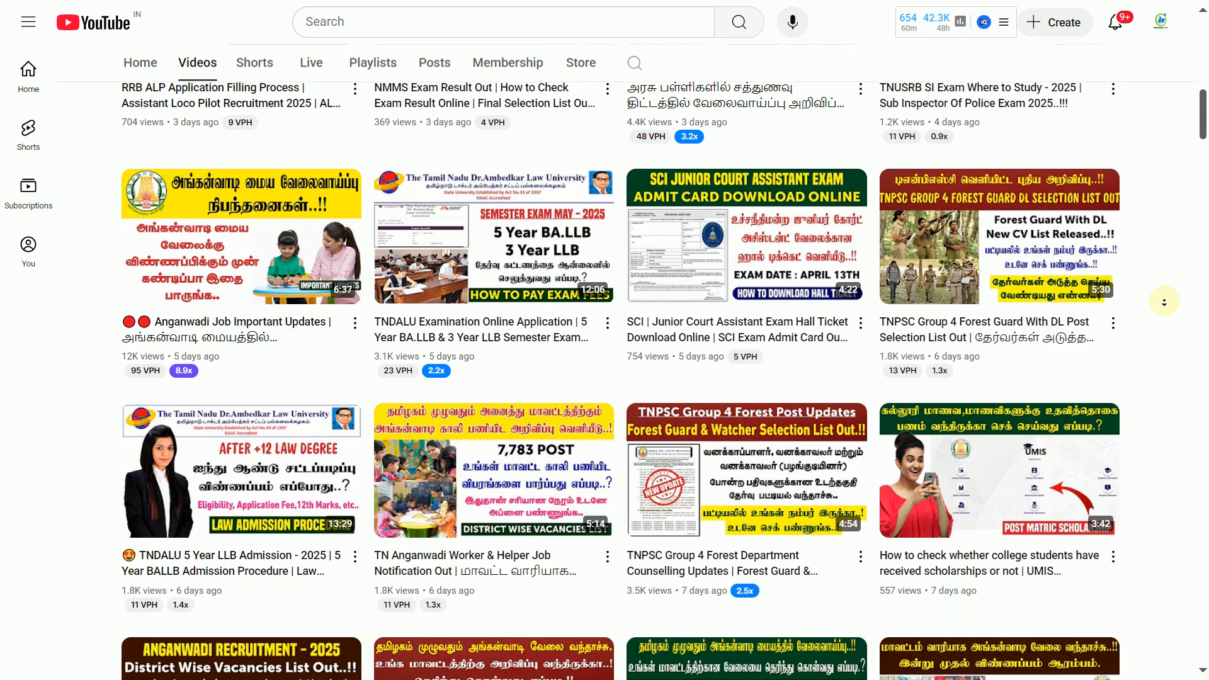
middle_click(1164, 302)
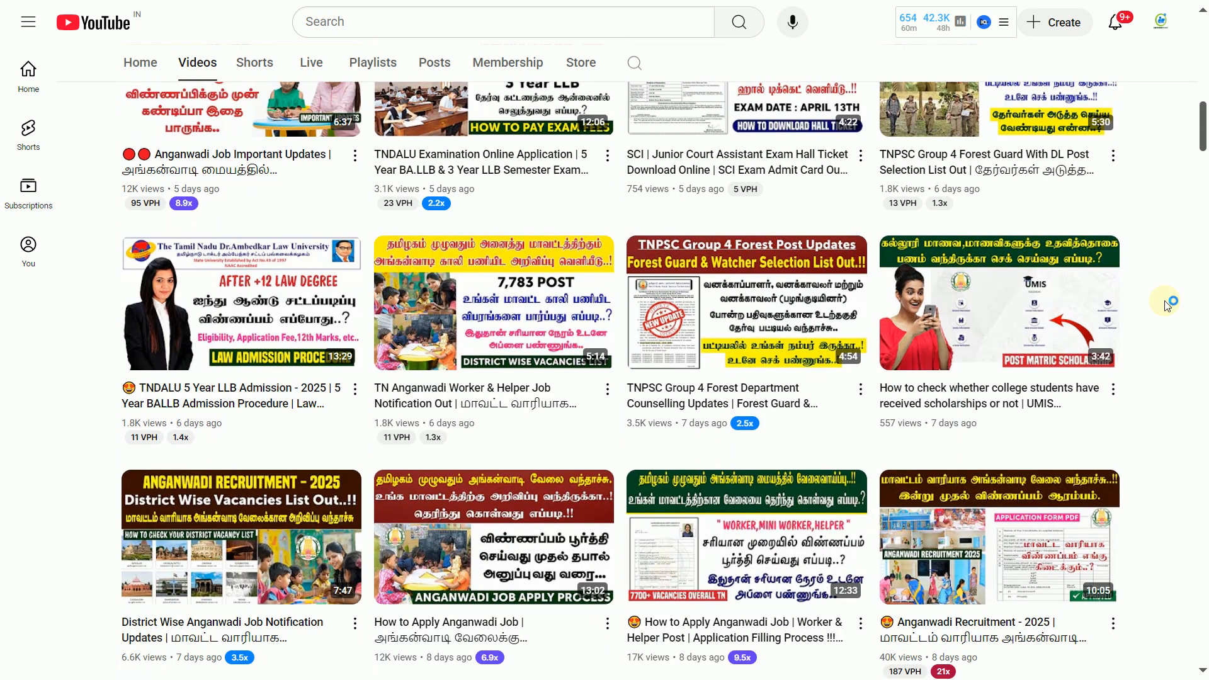
Switch to the Tamil news article on 2026 Padma award applications, read it, and highlight the paragraph about the award fields and categories
key(alt+Tab)
key(alt+Tab)
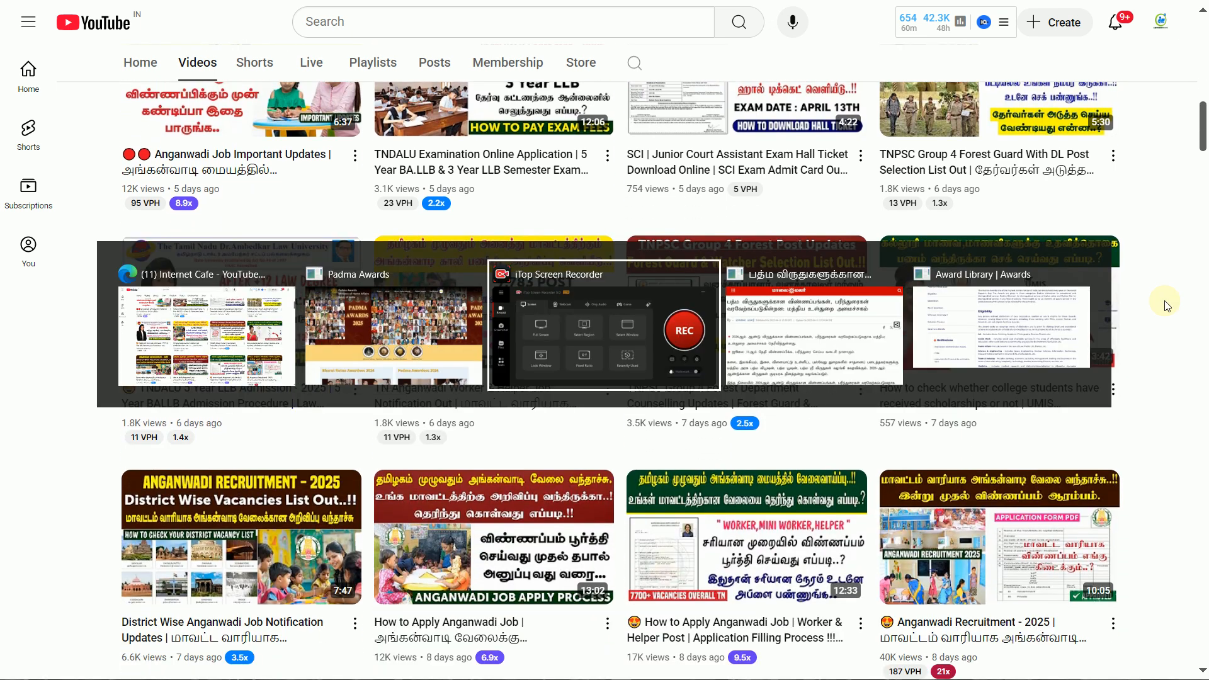
key(alt+Tab)
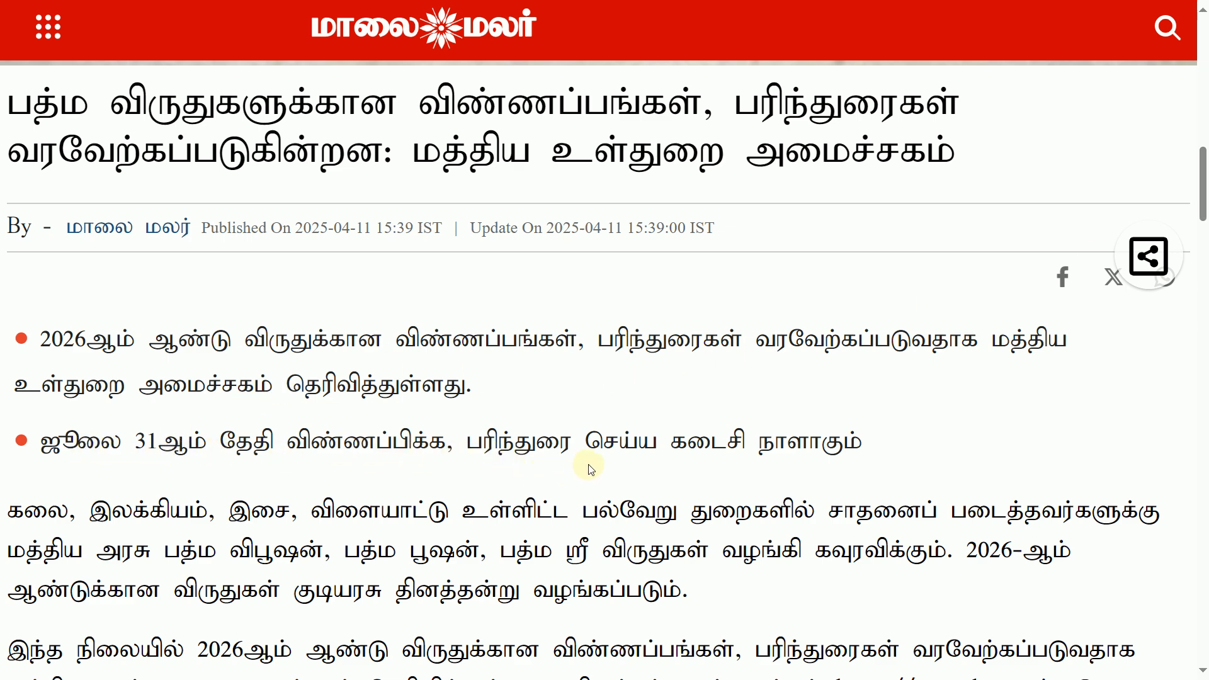
scroll(847, 425, down, 3)
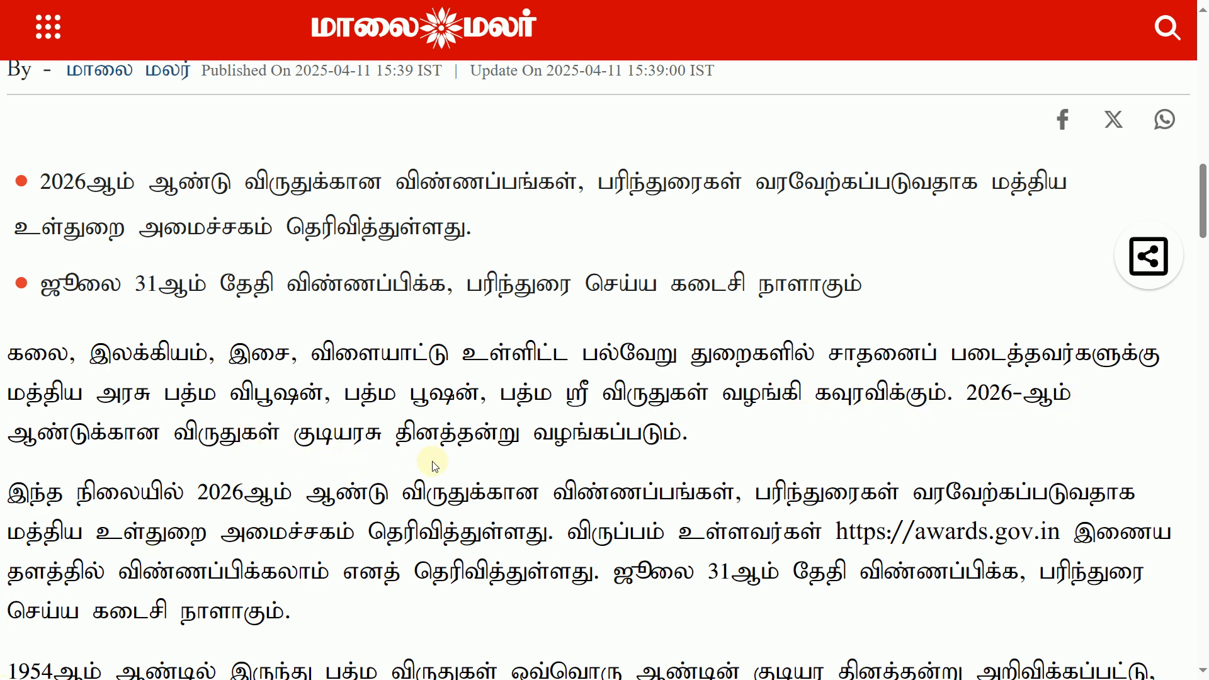
scroll(714, 461, down, 1)
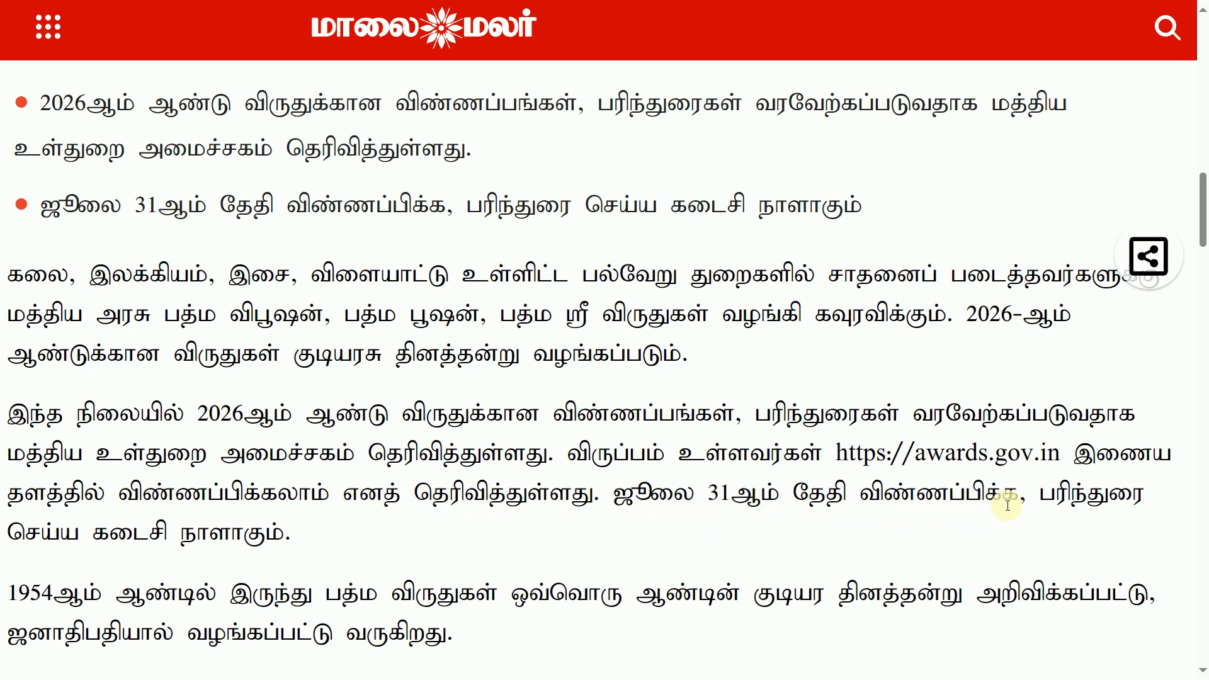
scroll(368, 507, down, 3)
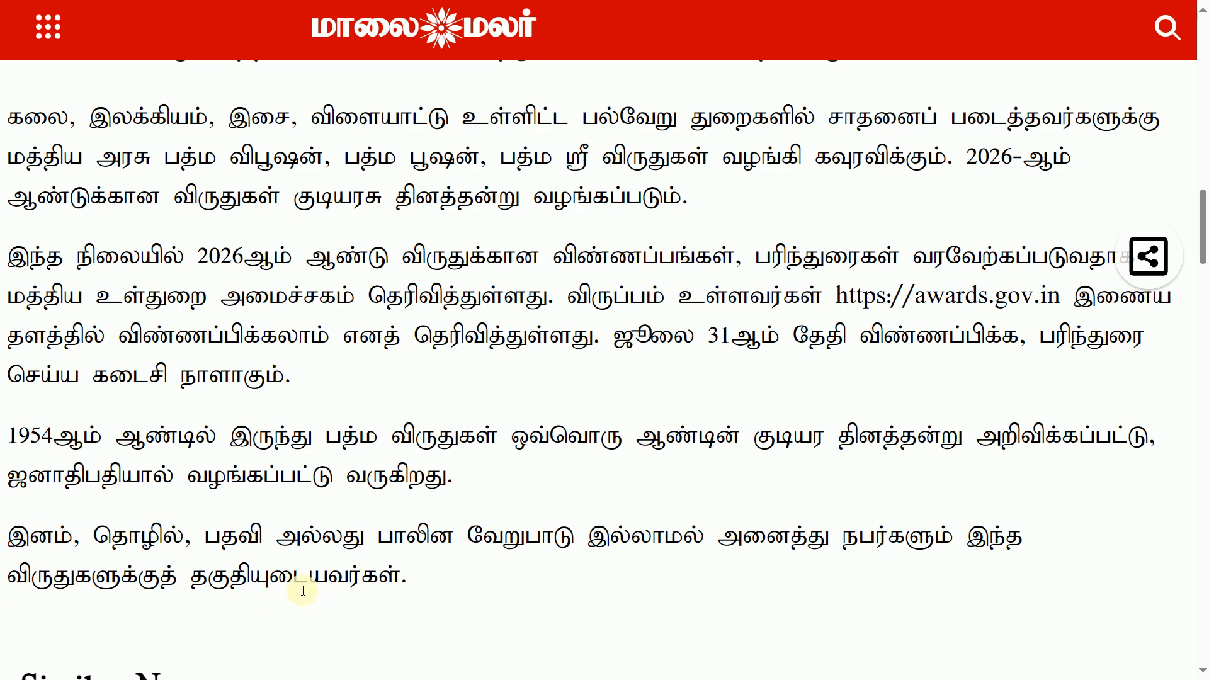
click(8, 117)
drag(34, 117, 680, 186)
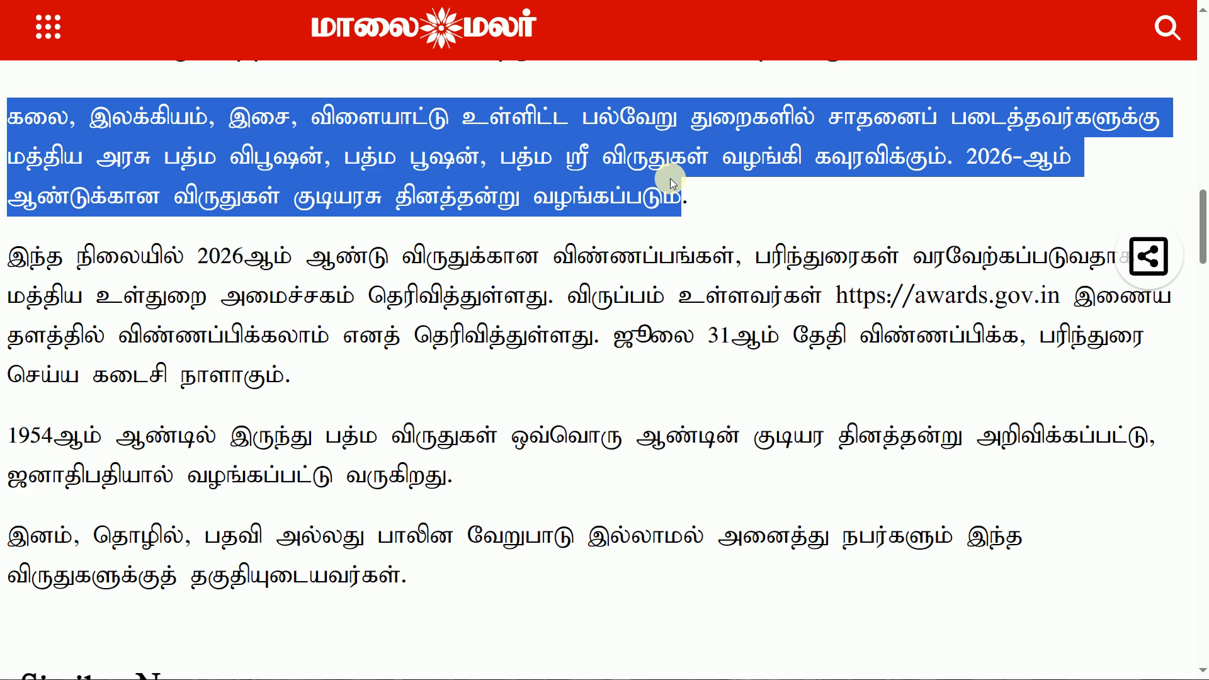
Switch to the Rashtriya Puraskar portal and open the Padma Awards 2026 details from the ongoing nominations on its home page
key(alt+Tab)
key(alt+Tab)
key(alt+Tab)
key(alt+Tab)
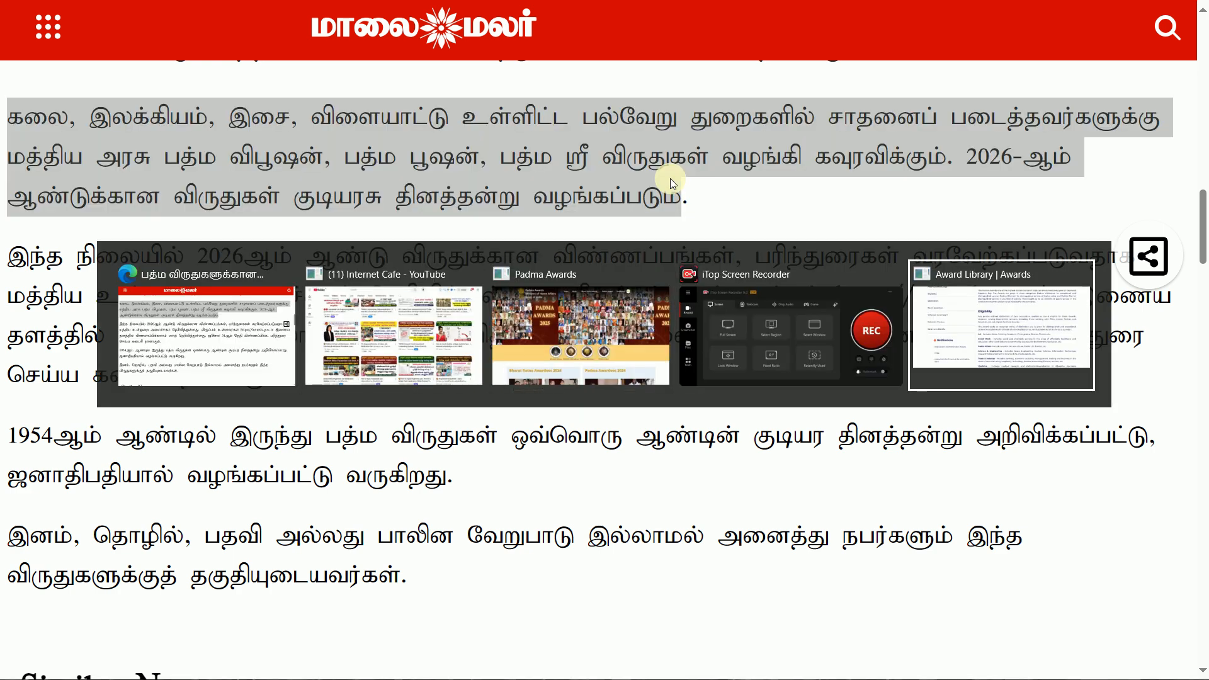
scroll(685, 185, up, 5)
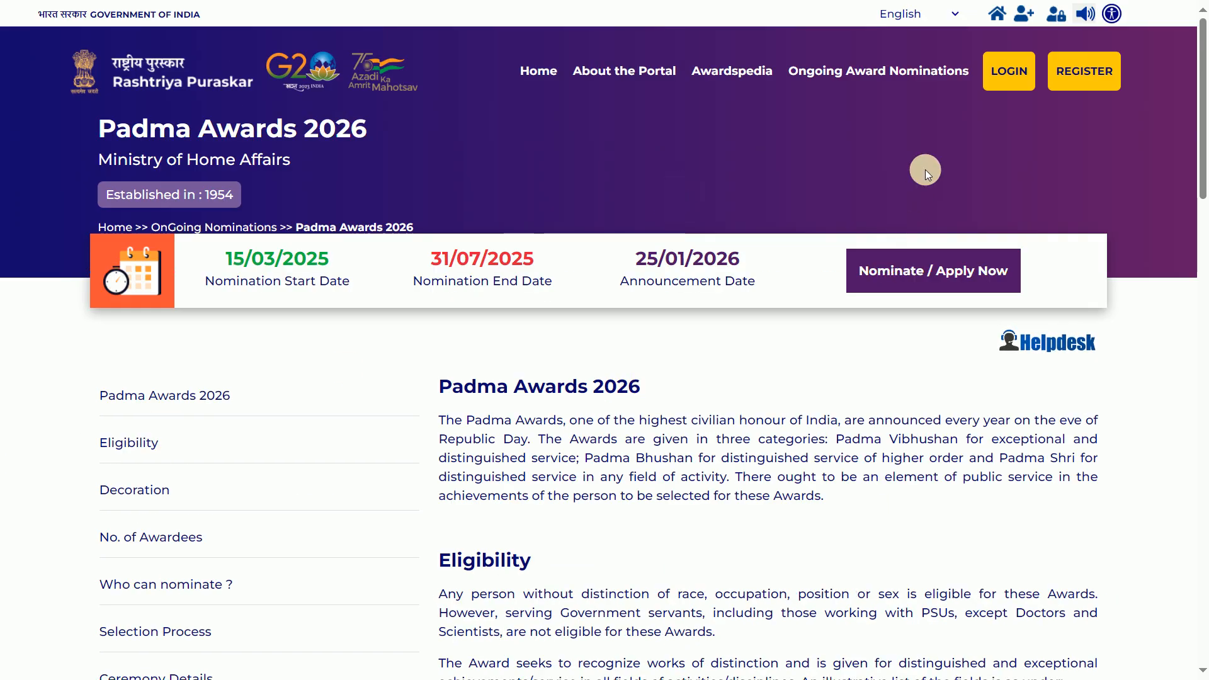
click(540, 77)
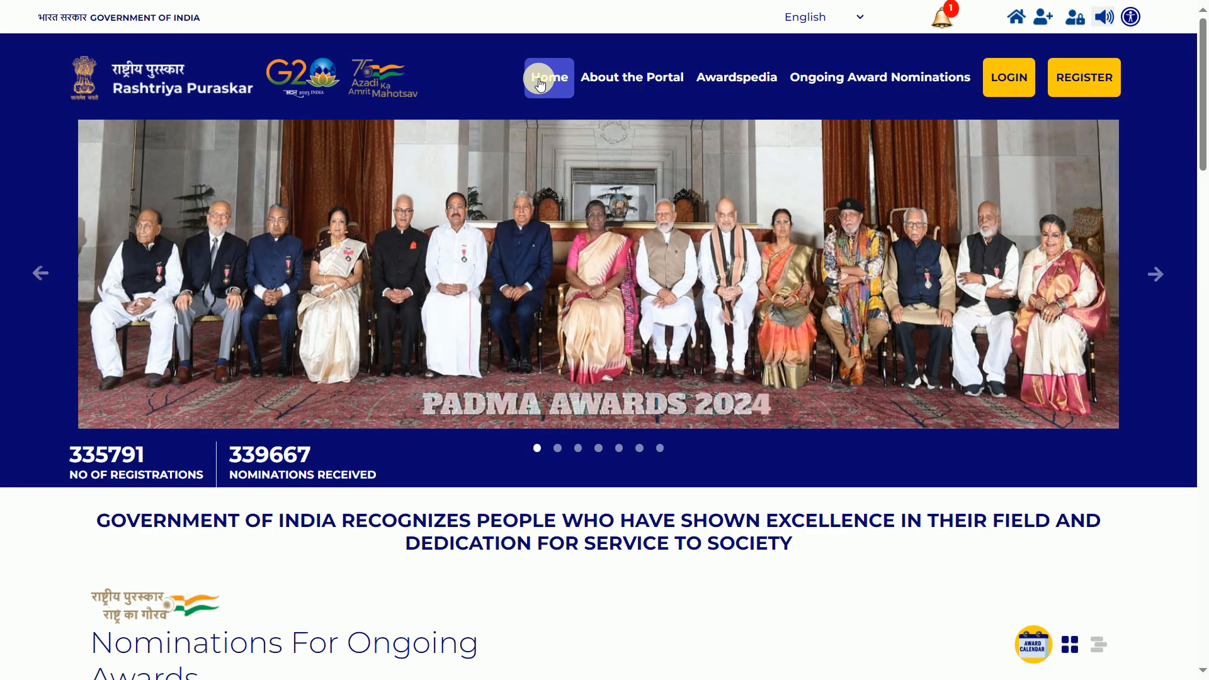
scroll(467, 387, down, 5)
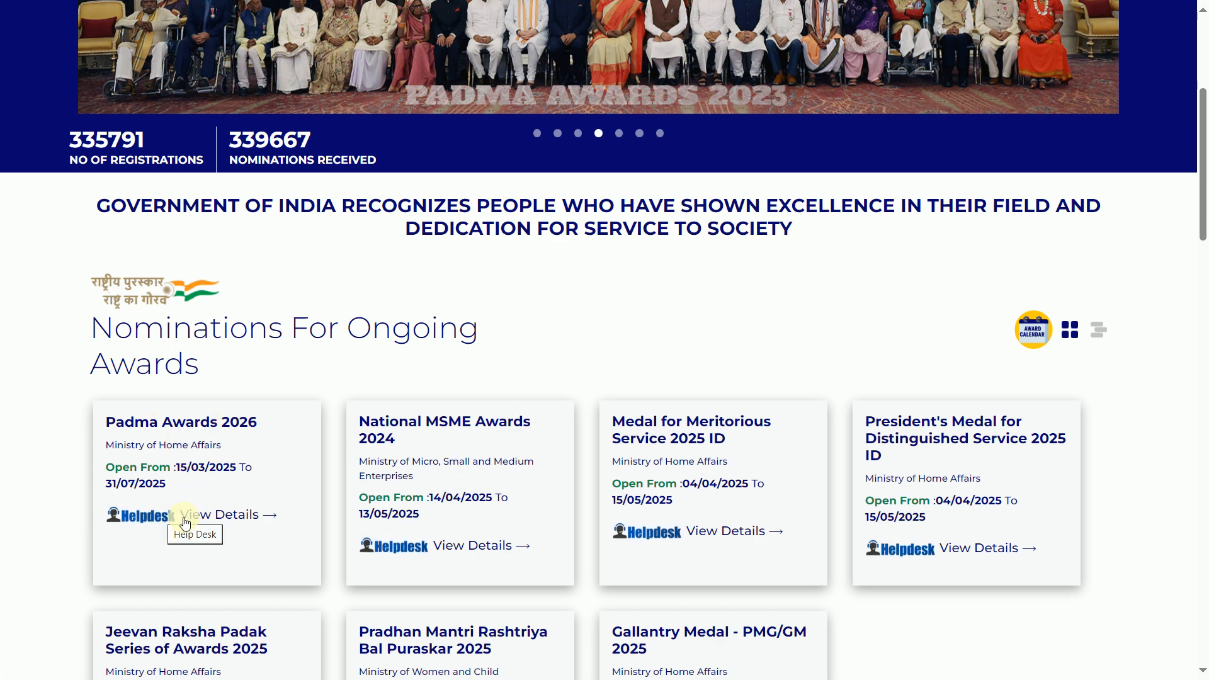
click(222, 517)
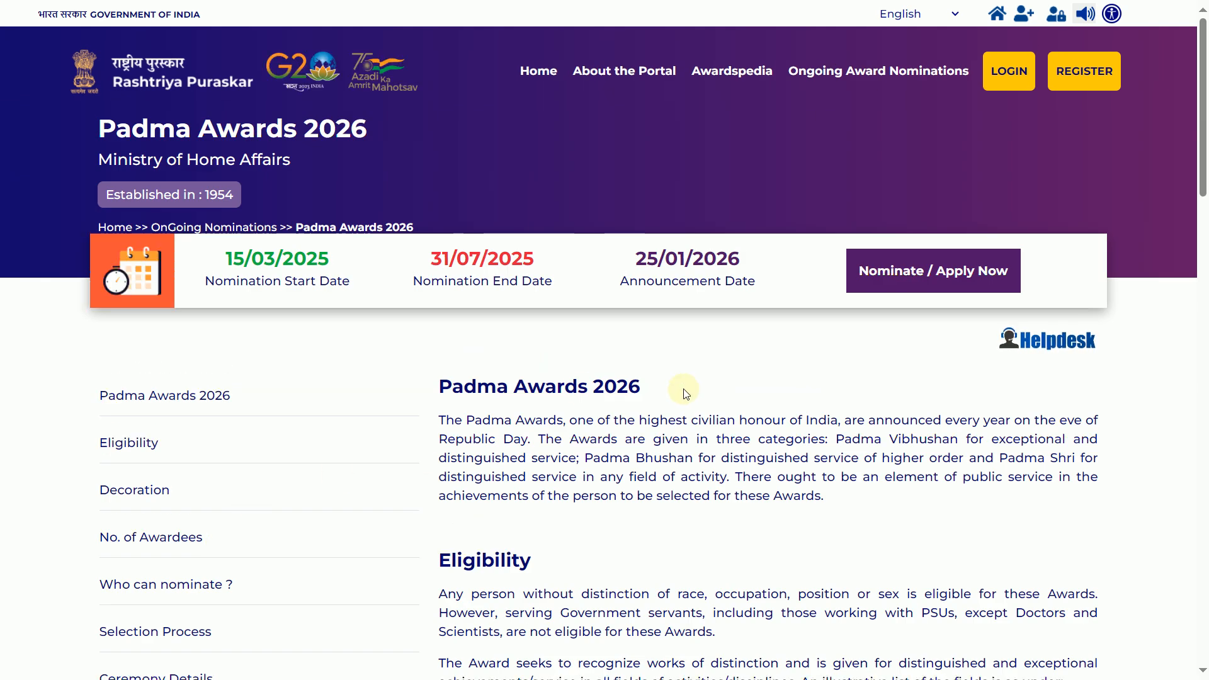
Examine the Padma Awards 2026 description, eligibility fields, decoration, nomination rules, selection process and ceremony details
scroll(553, 418, down, 3)
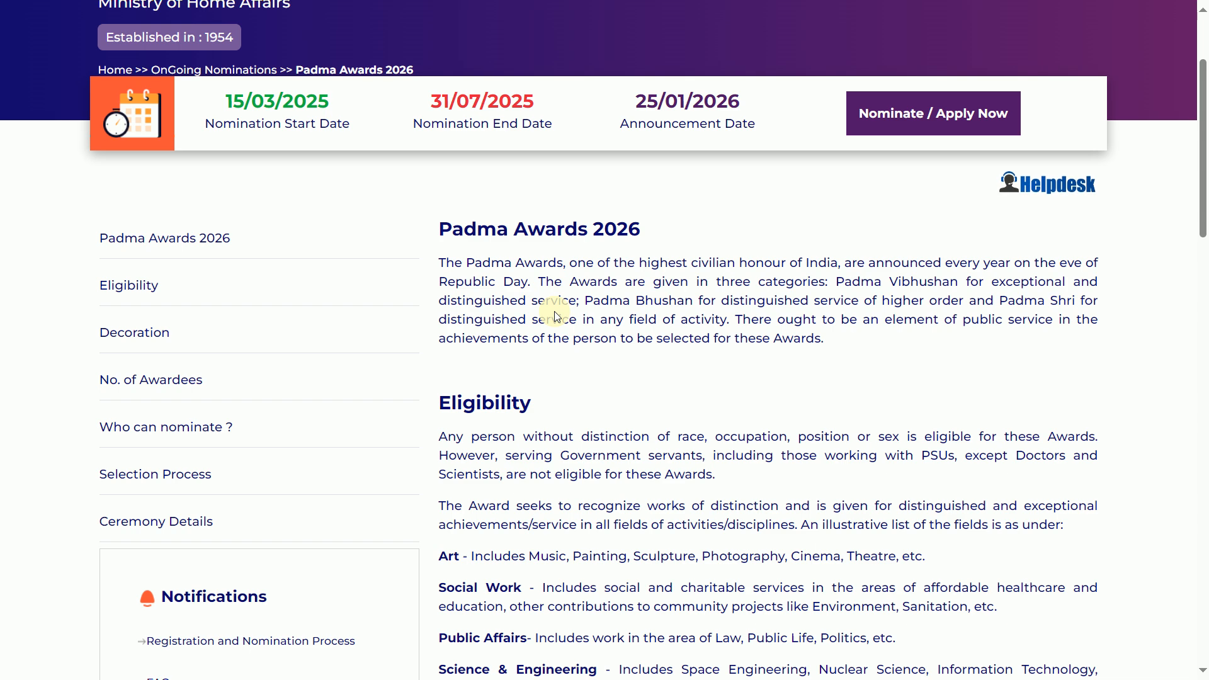
scroll(556, 311, down, 2)
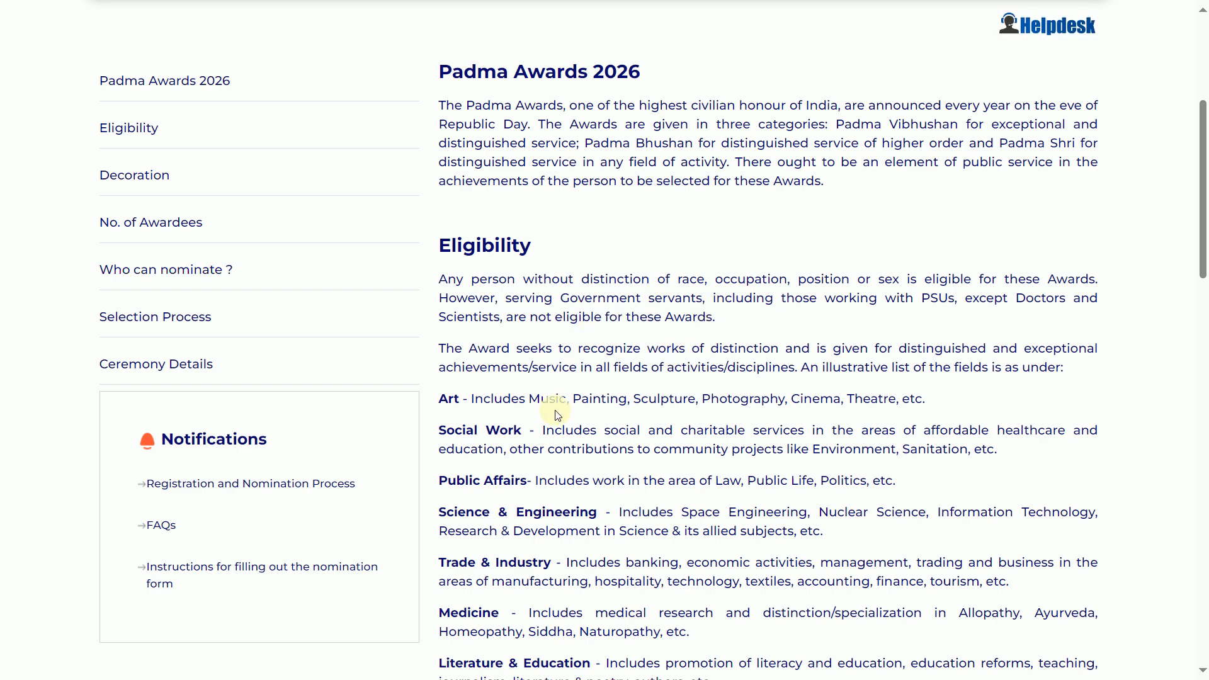
scroll(553, 403, down, 1)
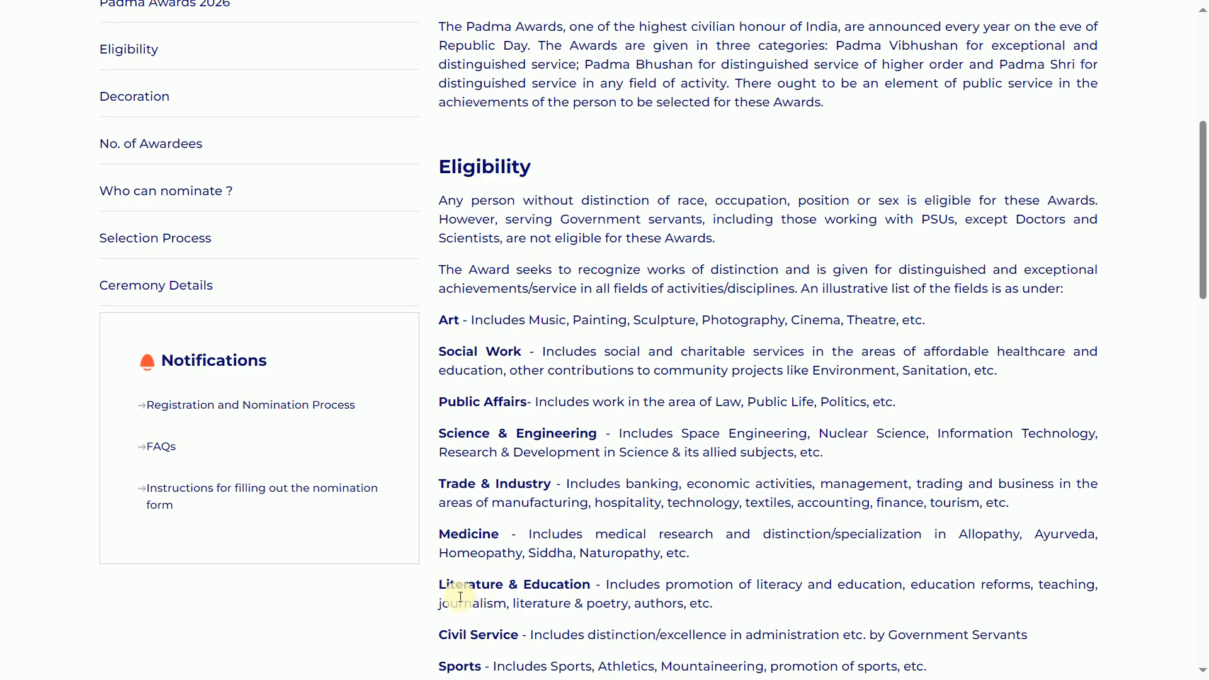
scroll(547, 577, down, 3)
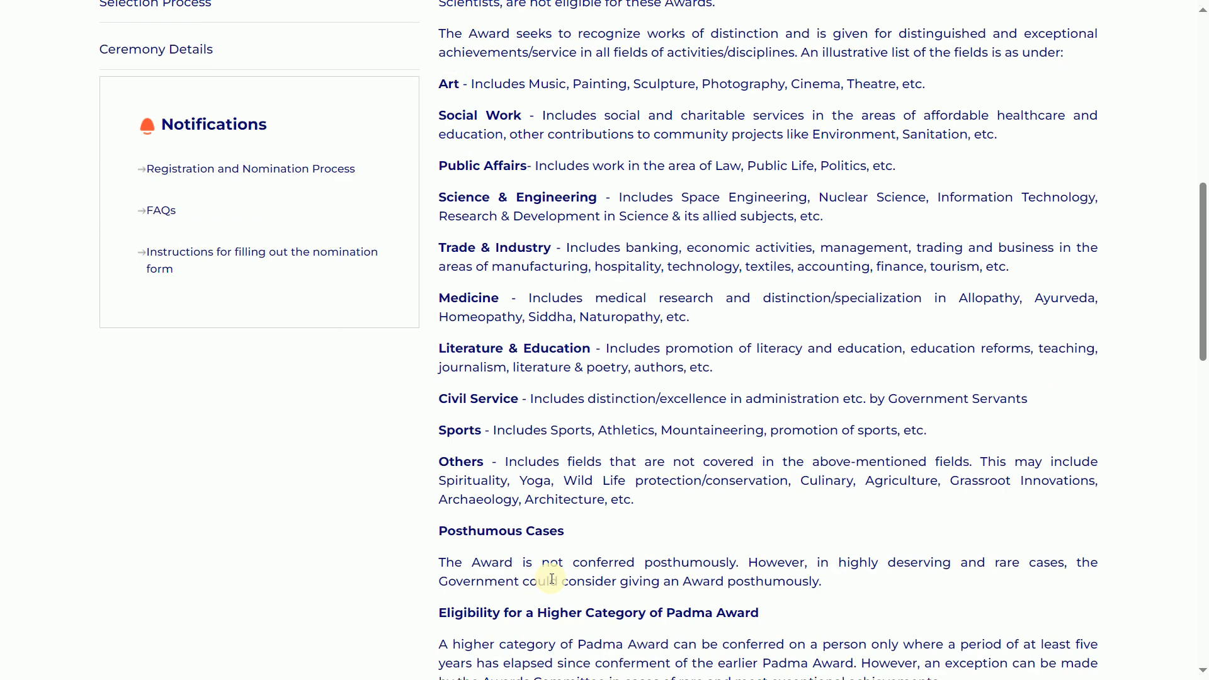
scroll(532, 404, down, 3)
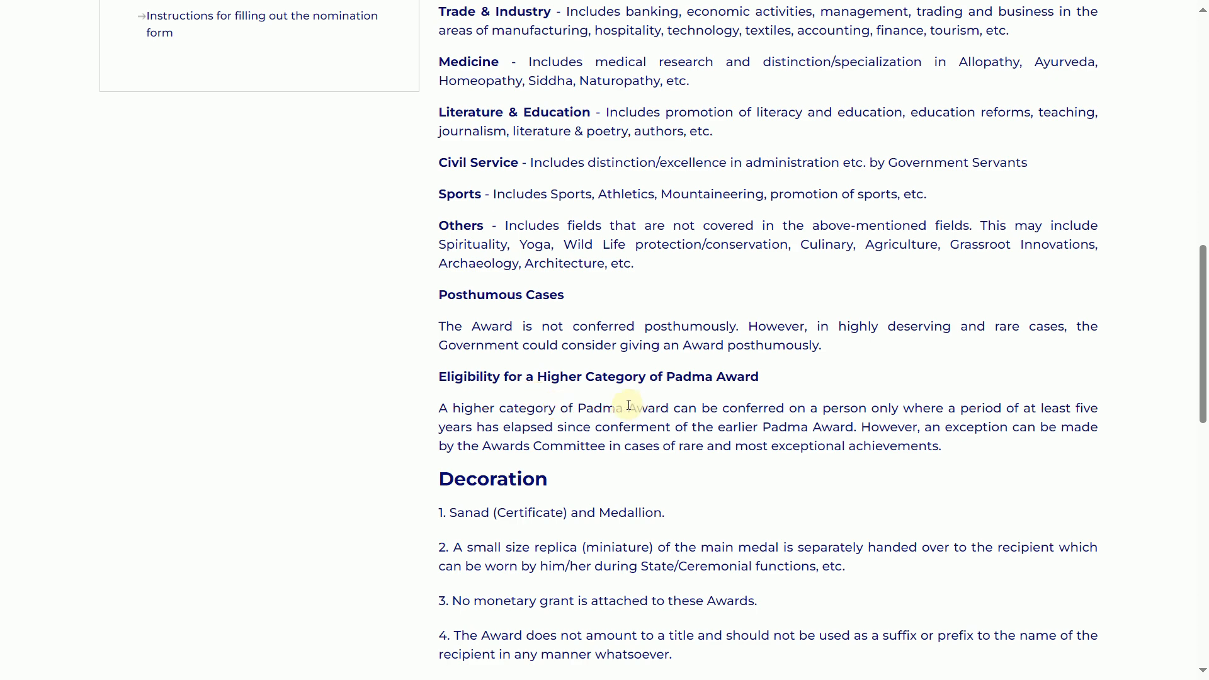
scroll(626, 408, down, 5)
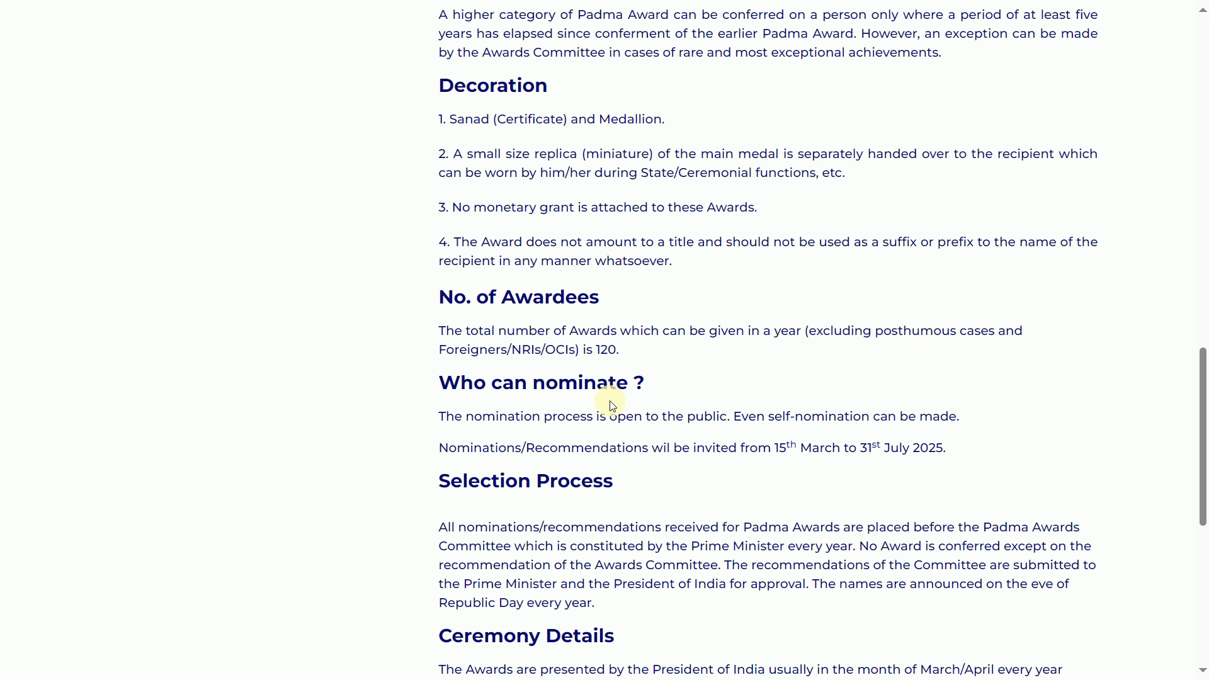
scroll(577, 441, down, 3)
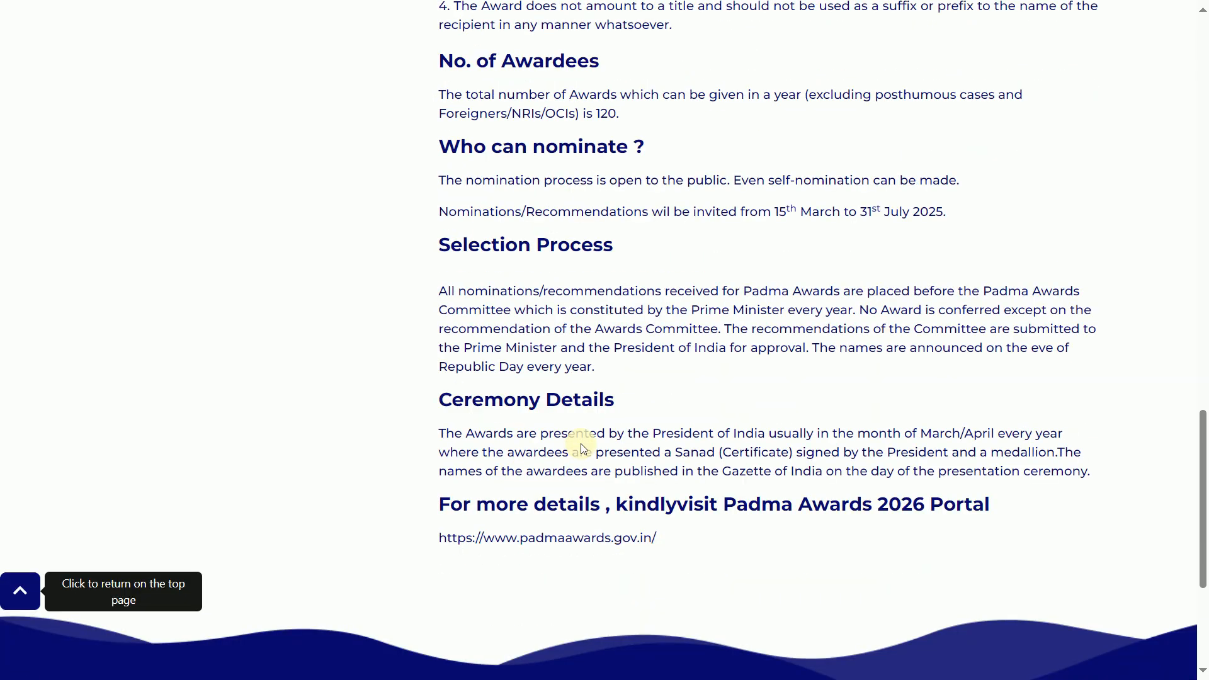
scroll(667, 464, up, 18)
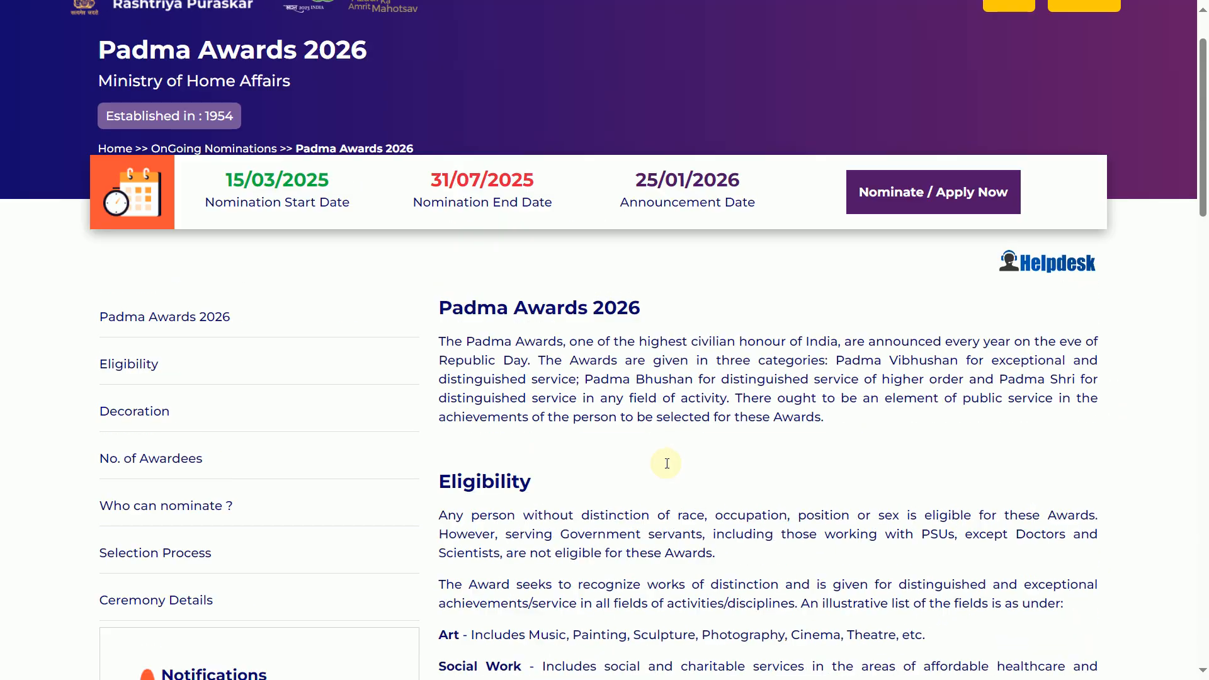
scroll(666, 464, up, 1)
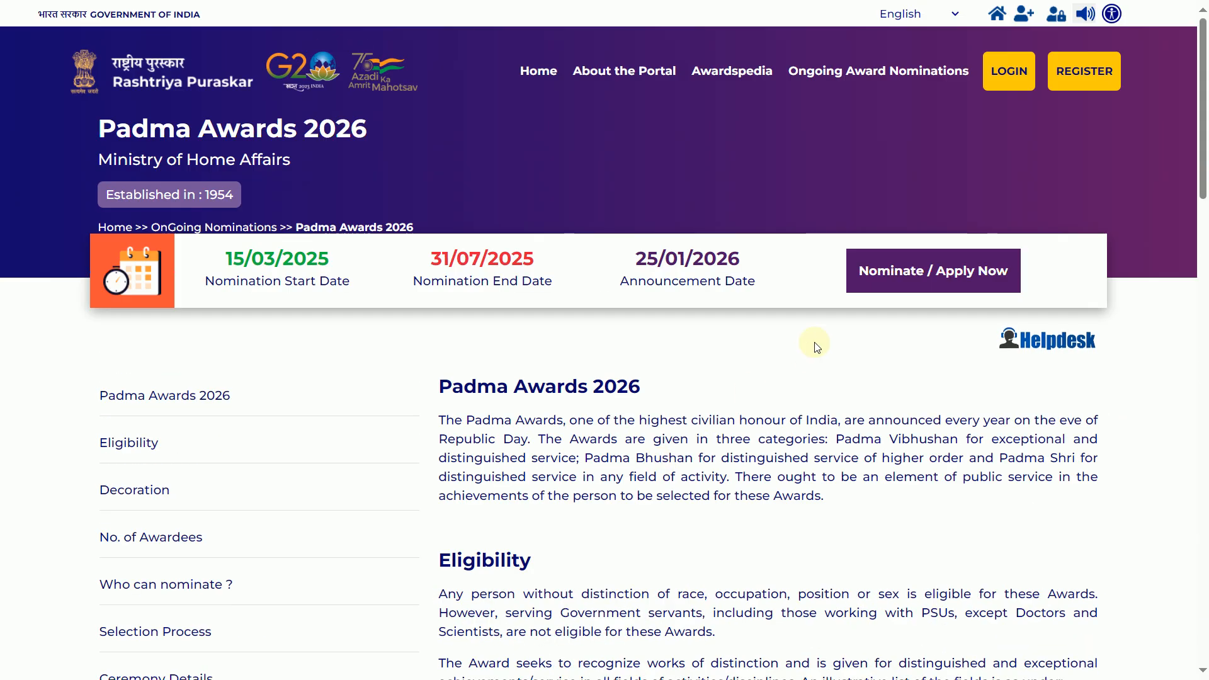
Start the Padma Awards 2026 application and open the registration form for a new account
click(930, 272)
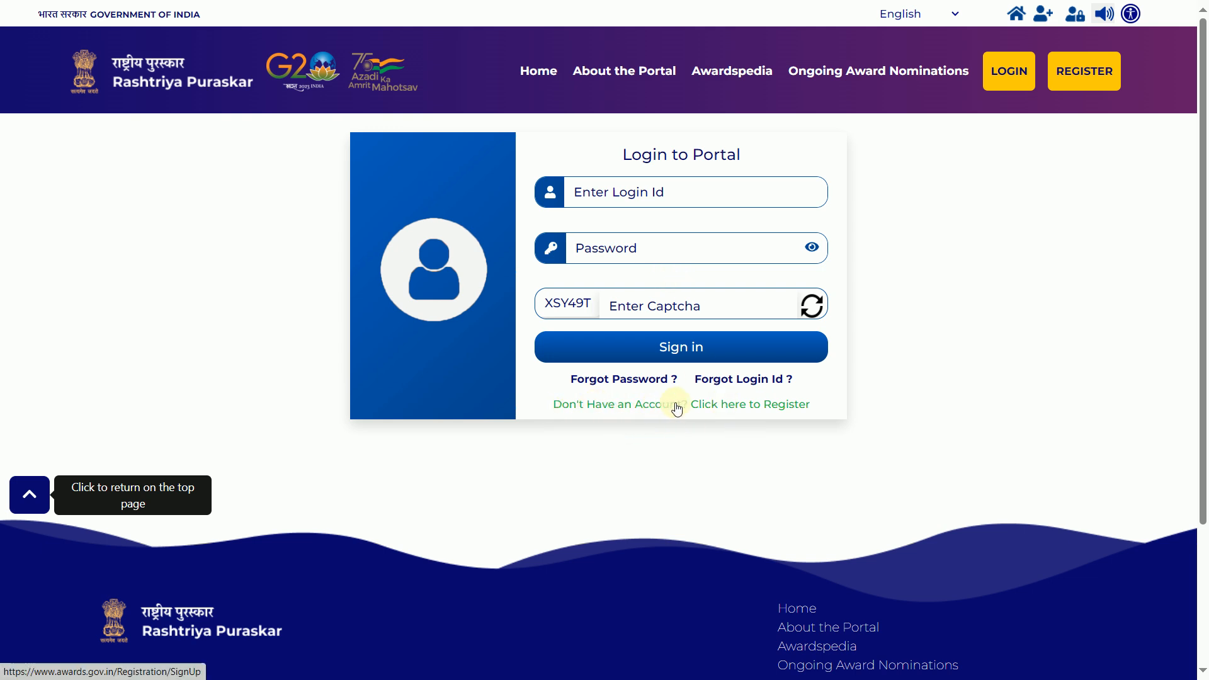
click(772, 409)
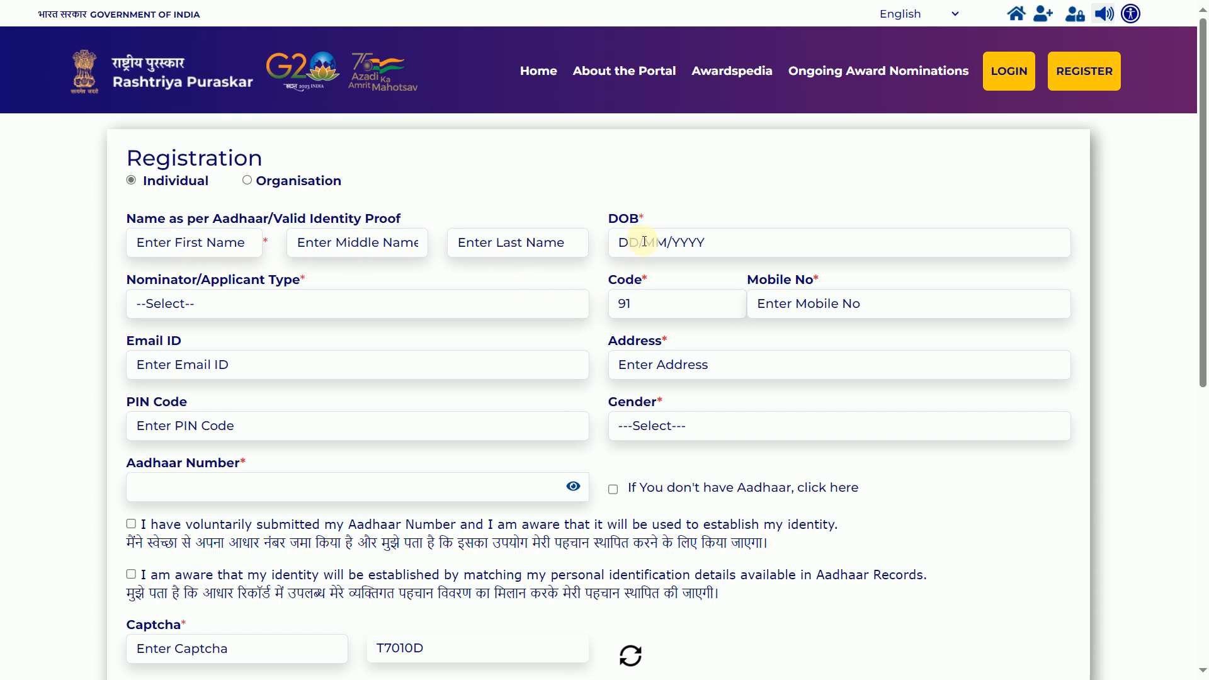
Try to set the Nominator/Applicant Type to Citizen before entering a name, and dismiss the alert
click(214, 306)
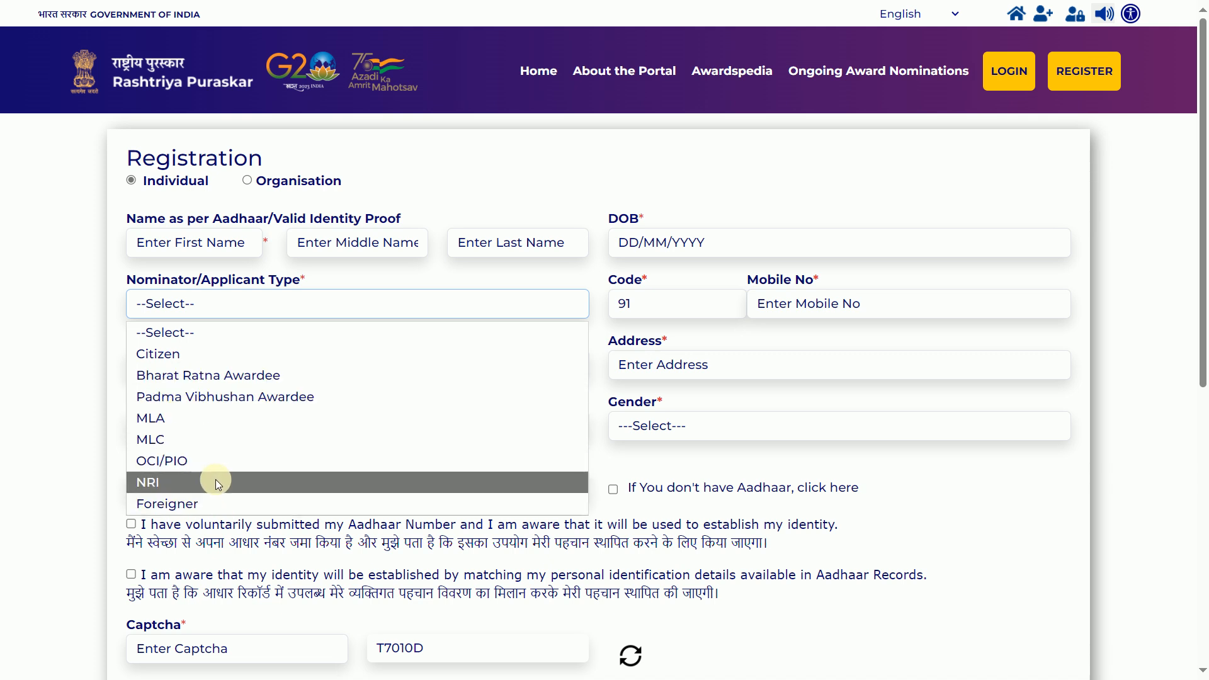
click(248, 353)
click(757, 439)
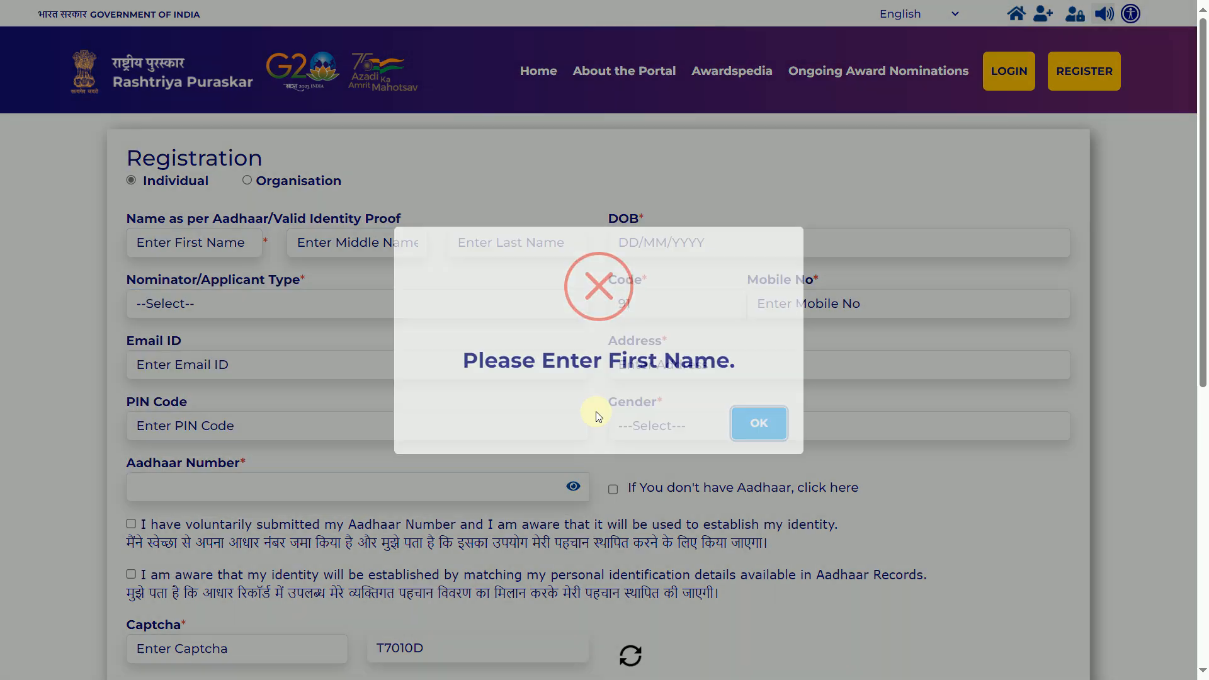
Enter xxxxxxx as the first name and xxxxxx as the last name in the individual registration form
click(221, 244)
text(xxxxxxx)
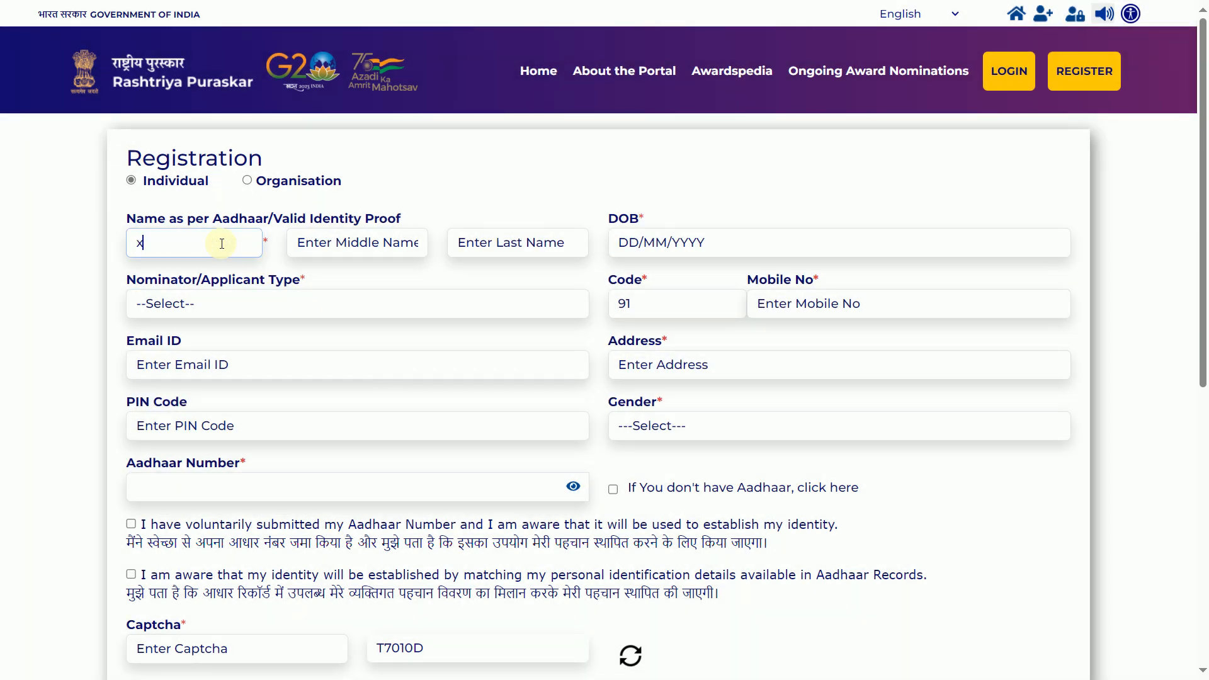
click(480, 247)
text(xxxxxxx)
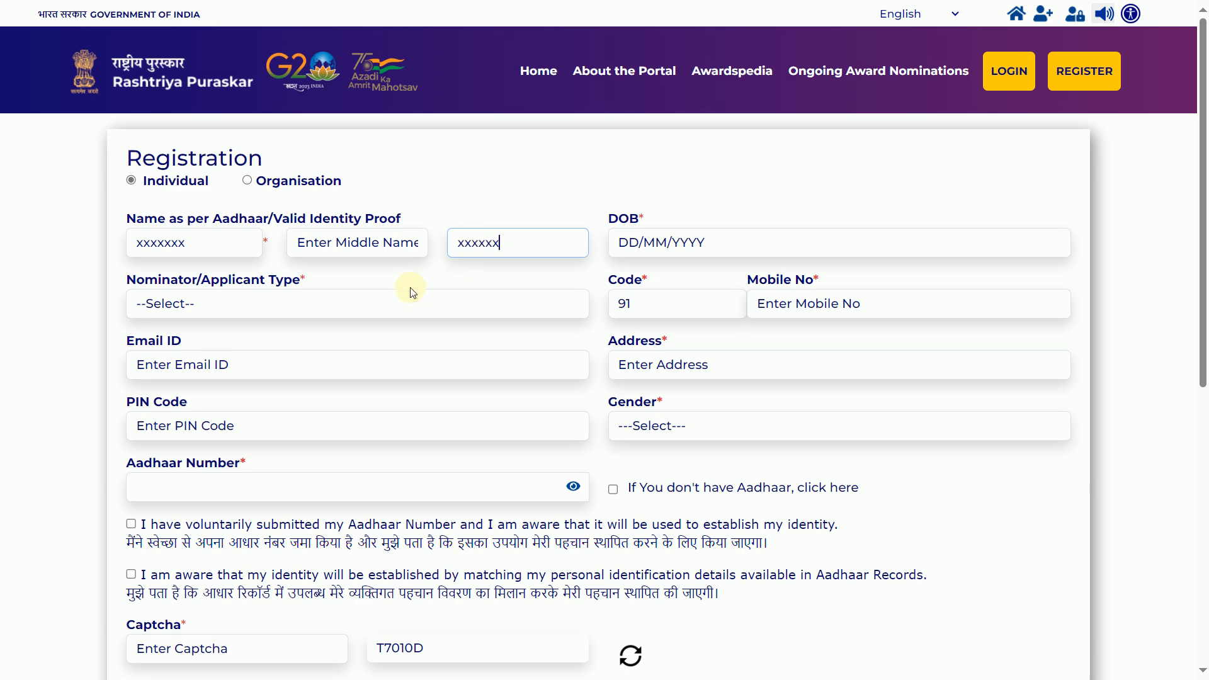
Try to choose Citizen as the applicant type with the date of birth still empty, and dismiss the alert
click(305, 304)
click(305, 351)
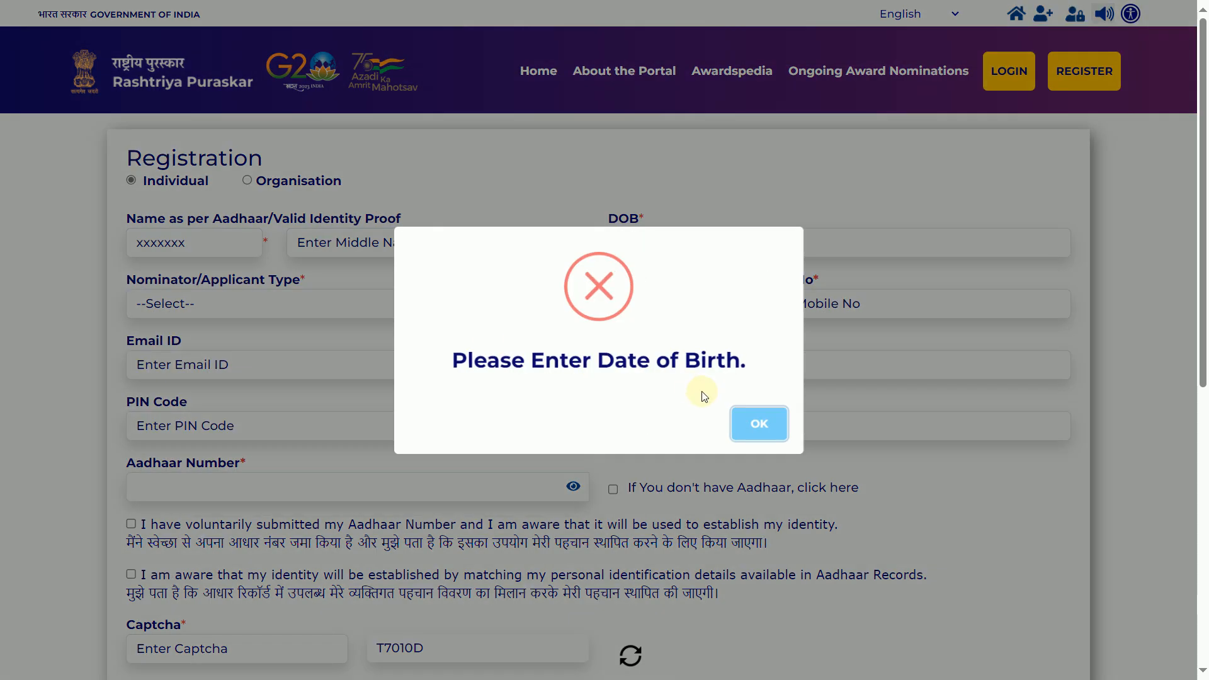
click(753, 422)
Fill in the applicant's date of birth by choosing the year and day in the calendar
click(649, 243)
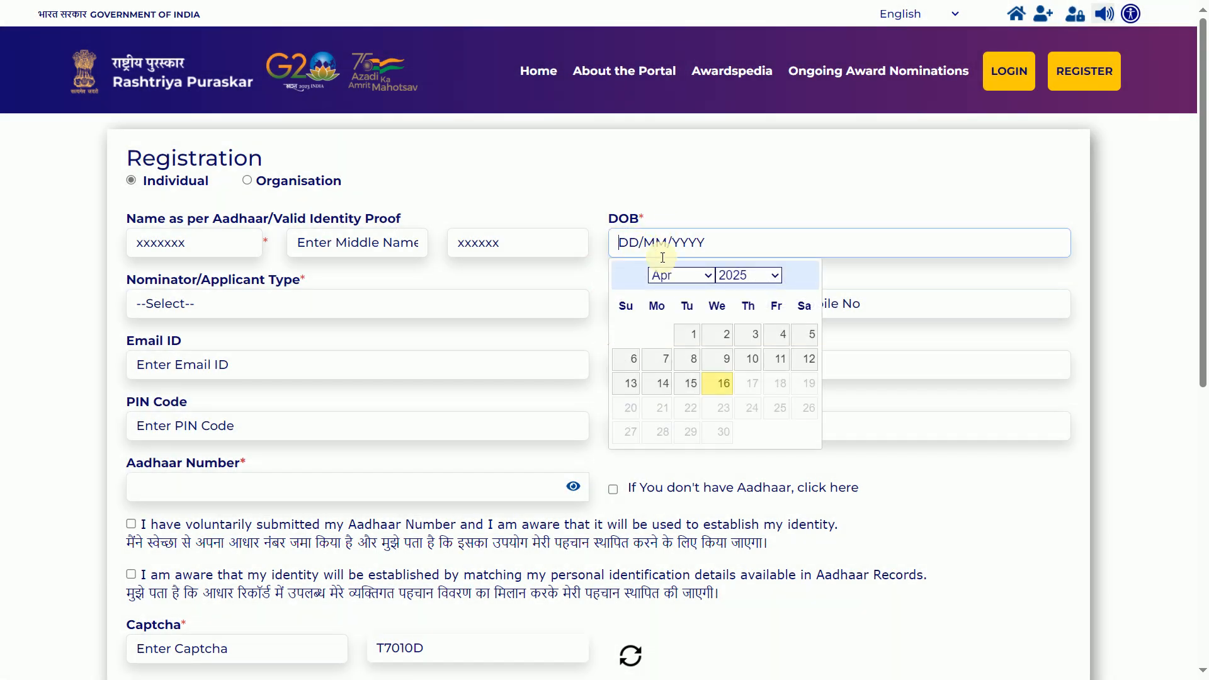
click(748, 275)
scroll(743, 337, up, 9)
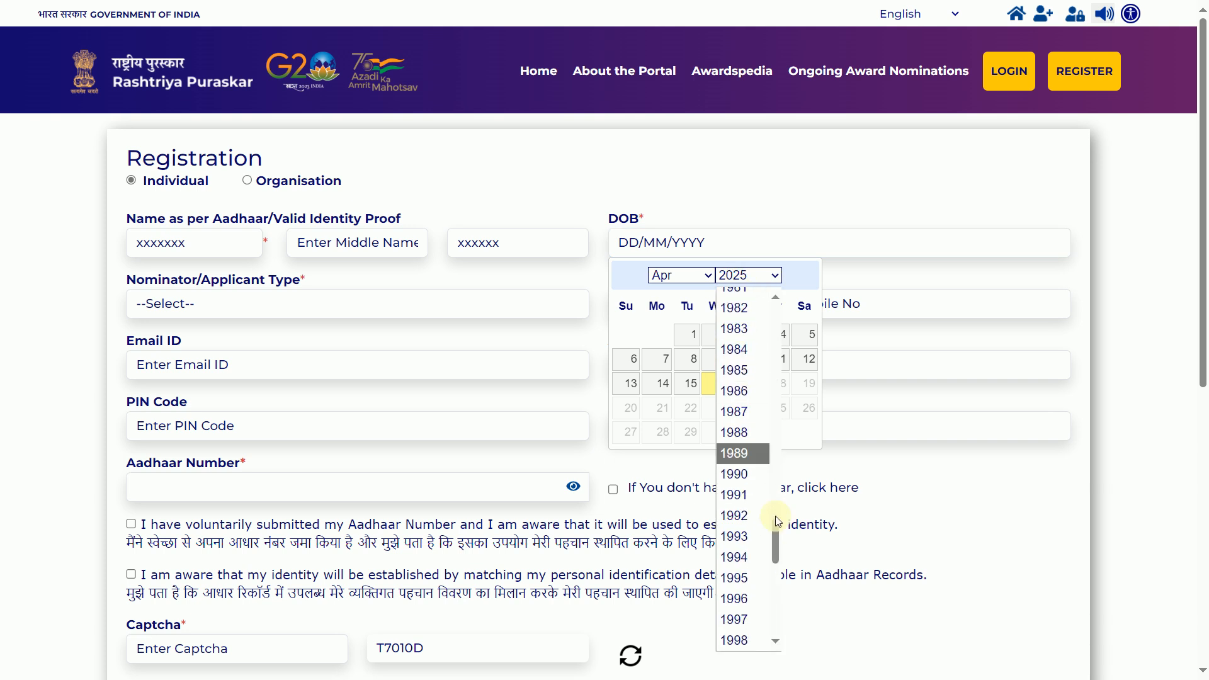
click(735, 637)
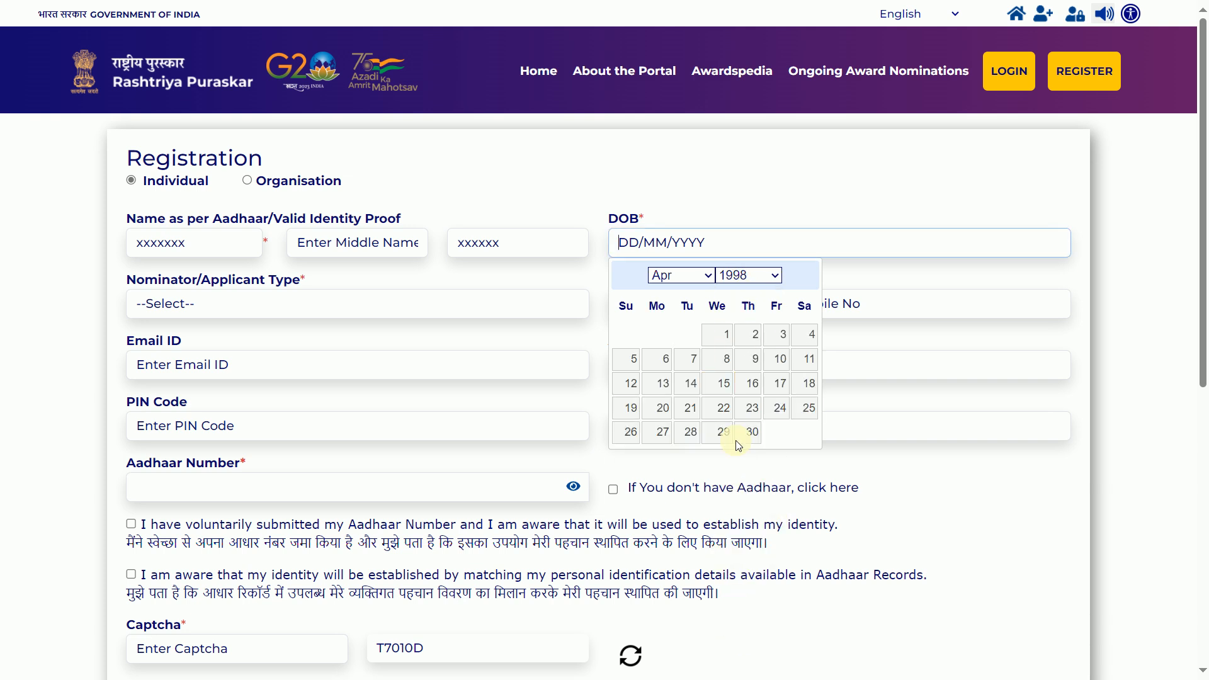
click(721, 379)
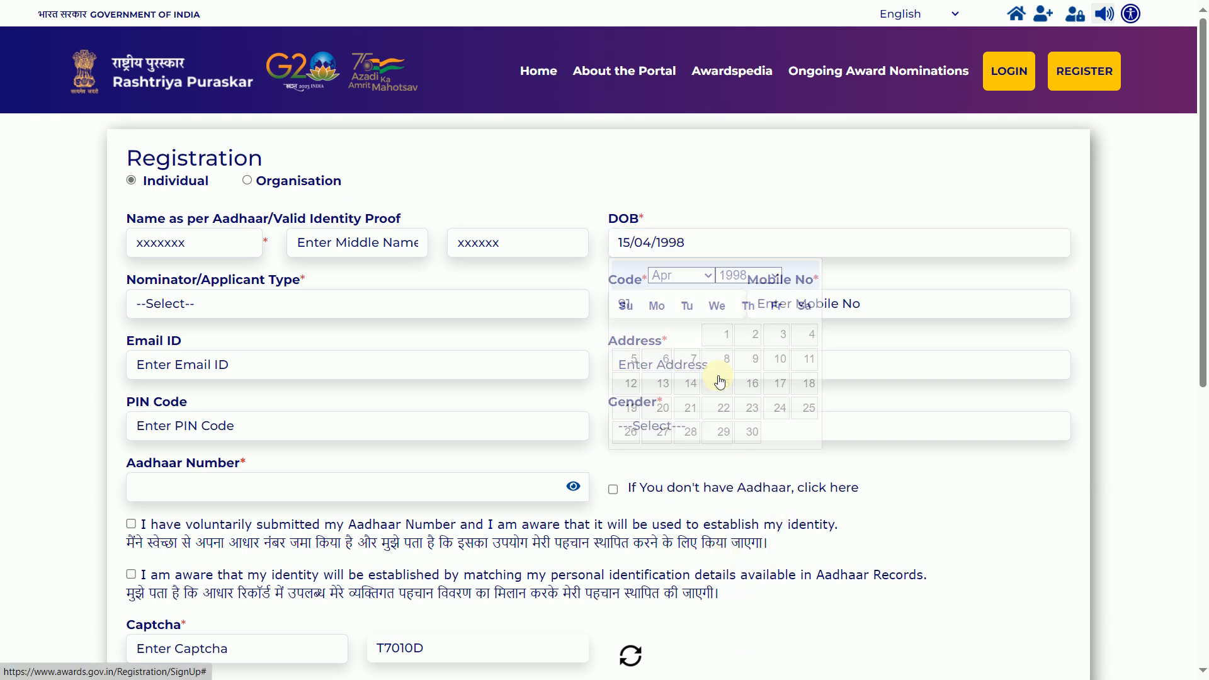
Set the Nominator/Applicant Type to Citizen and fill in the applicant's mobile number
click(397, 305)
click(368, 350)
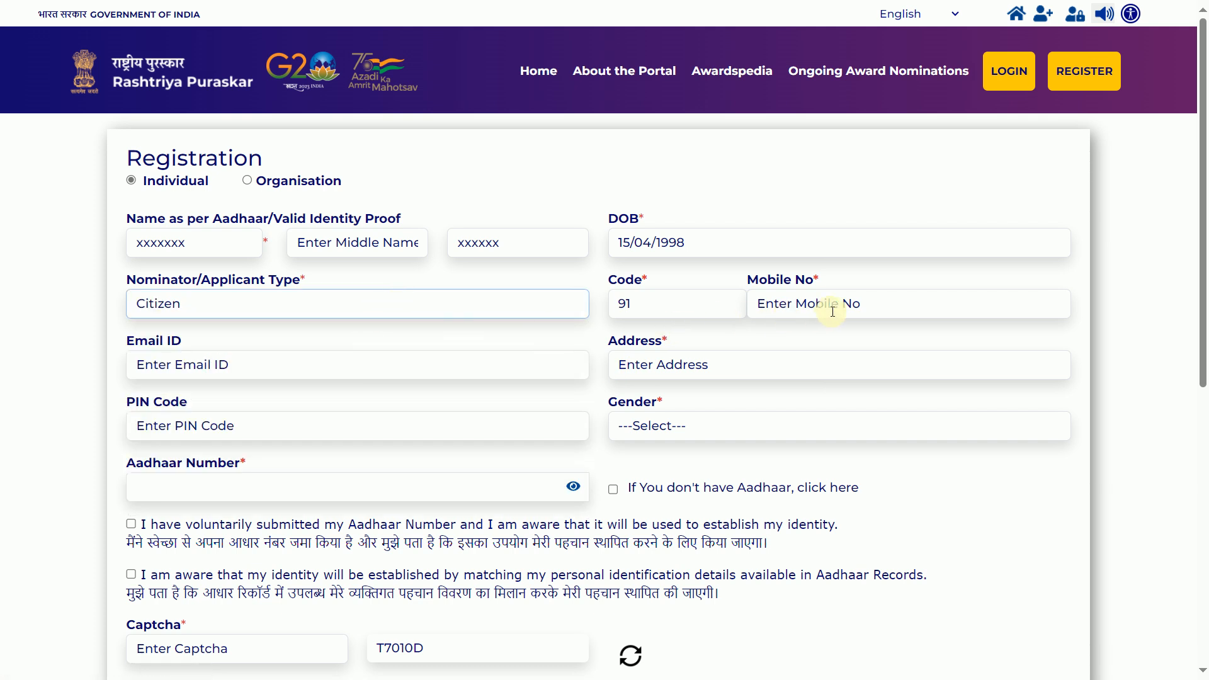
click(811, 302)
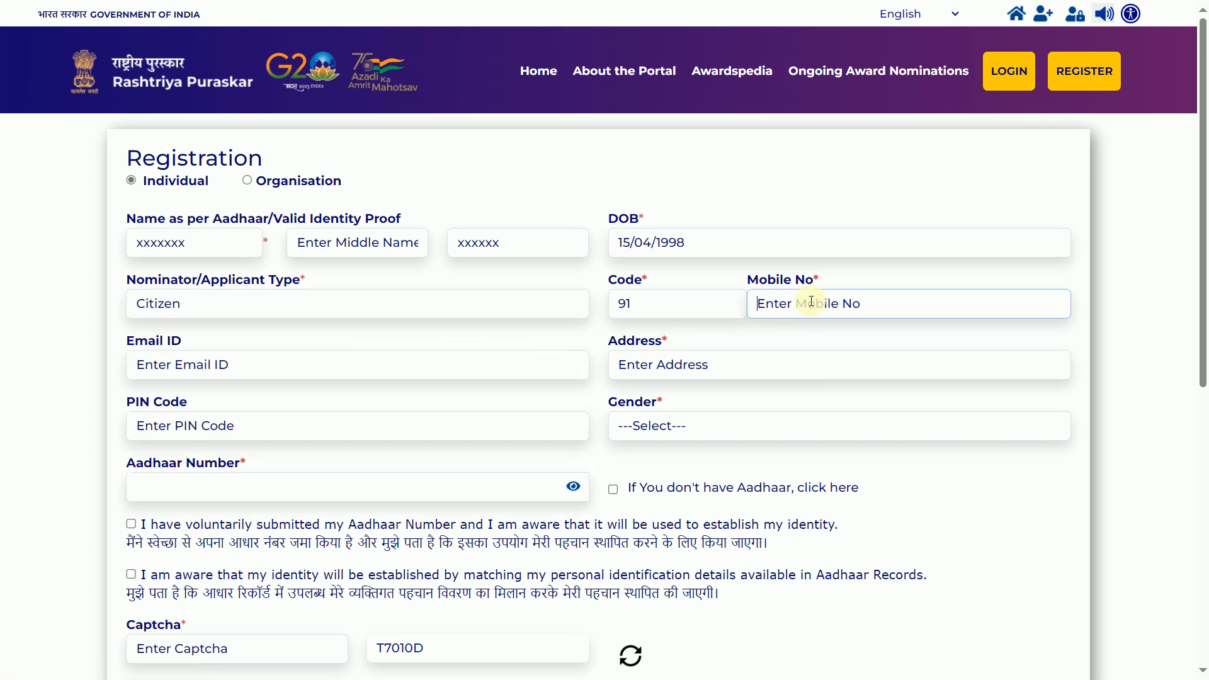
text(99999999)
Fill in the Email ID and Address fields of the individual registration form with placeholder entries
click(468, 361)
text(9999999999)
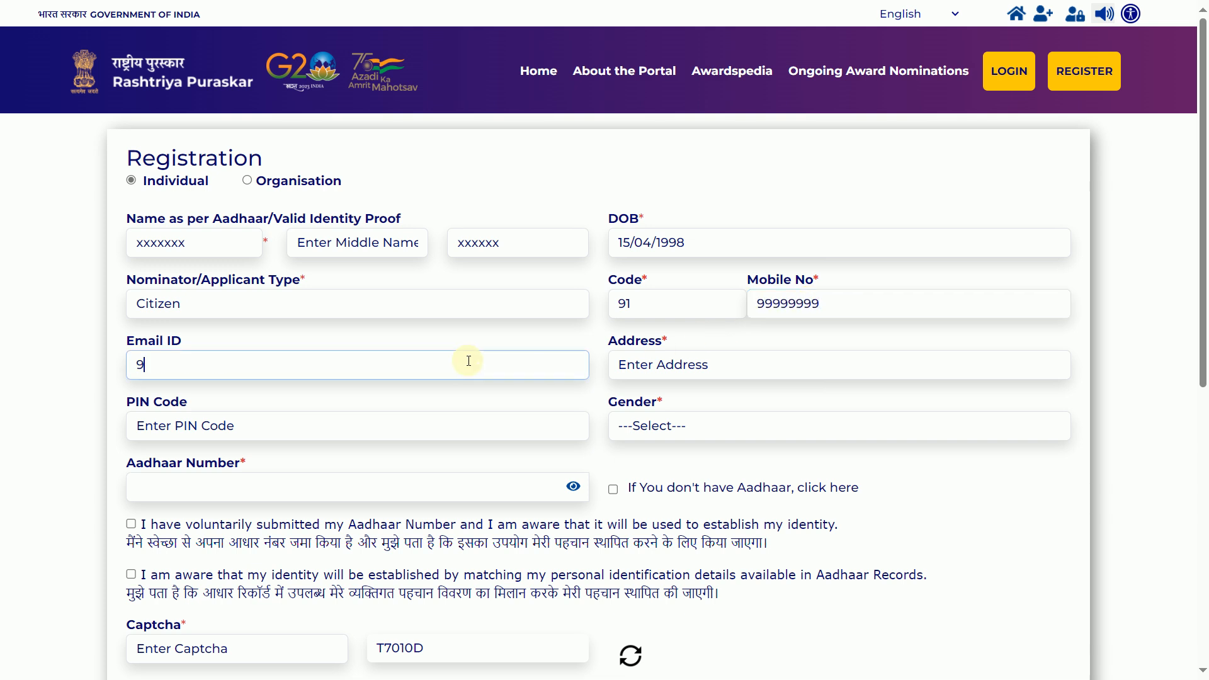
click(749, 370)
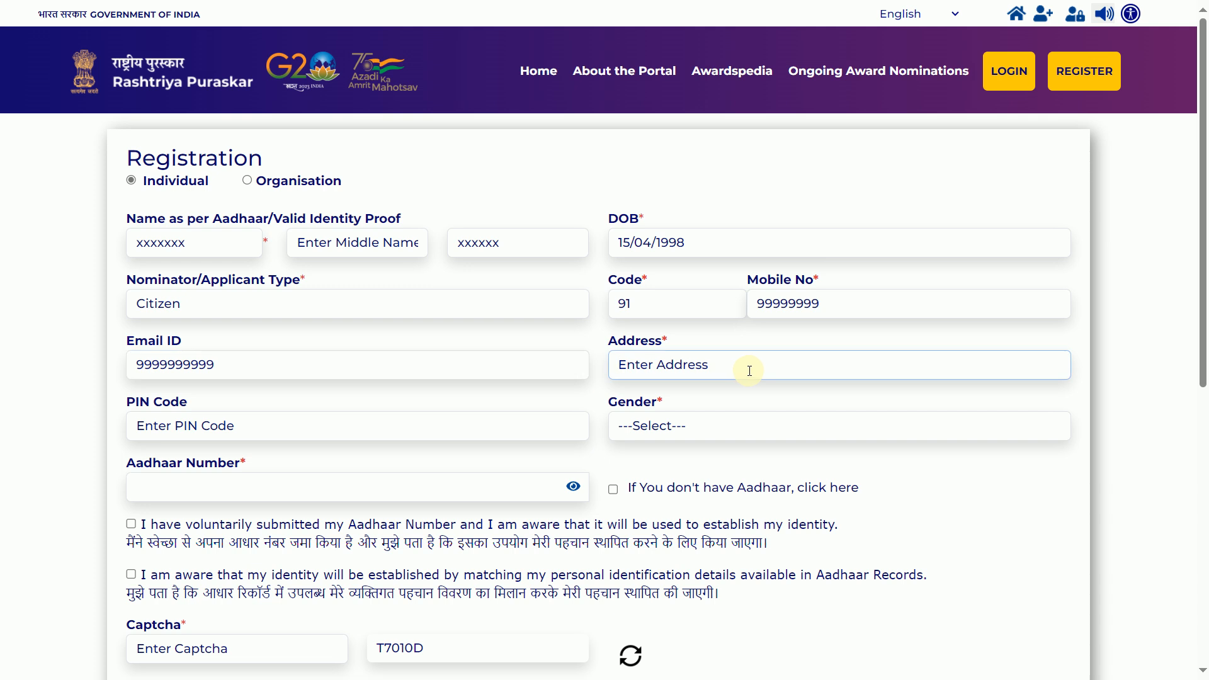
text(xxxxxxxxxxx)
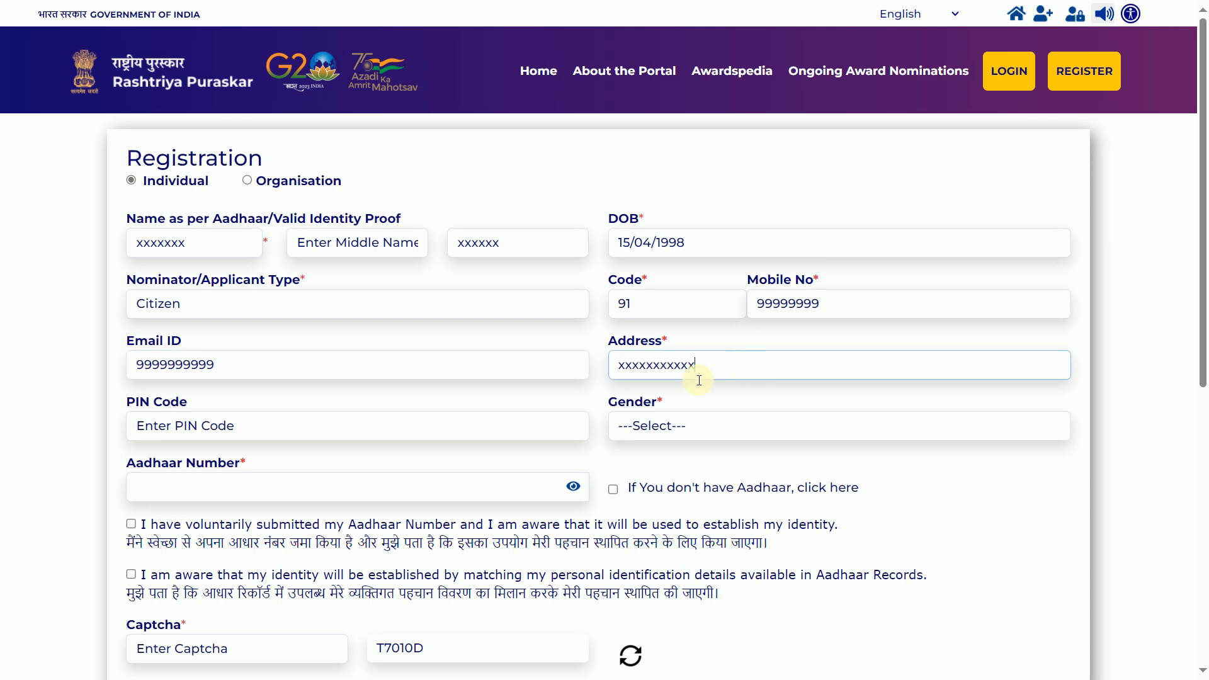
Set the applicant's gender to Male in the individual registration form
click(310, 416)
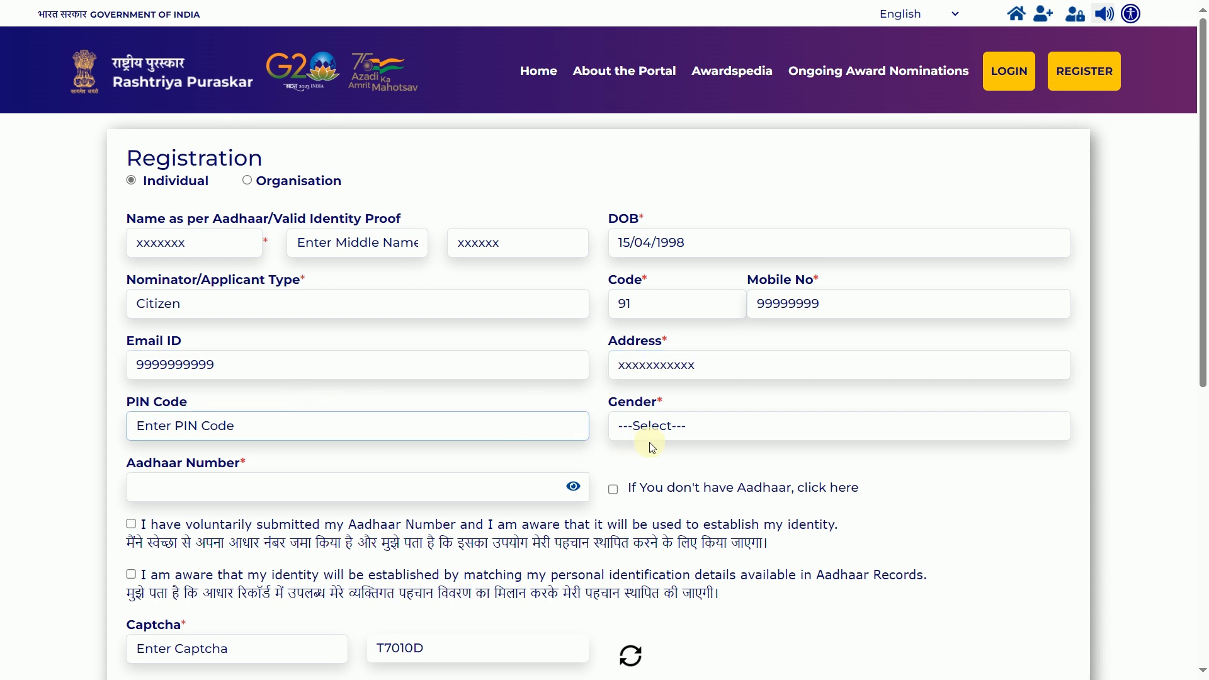
click(688, 426)
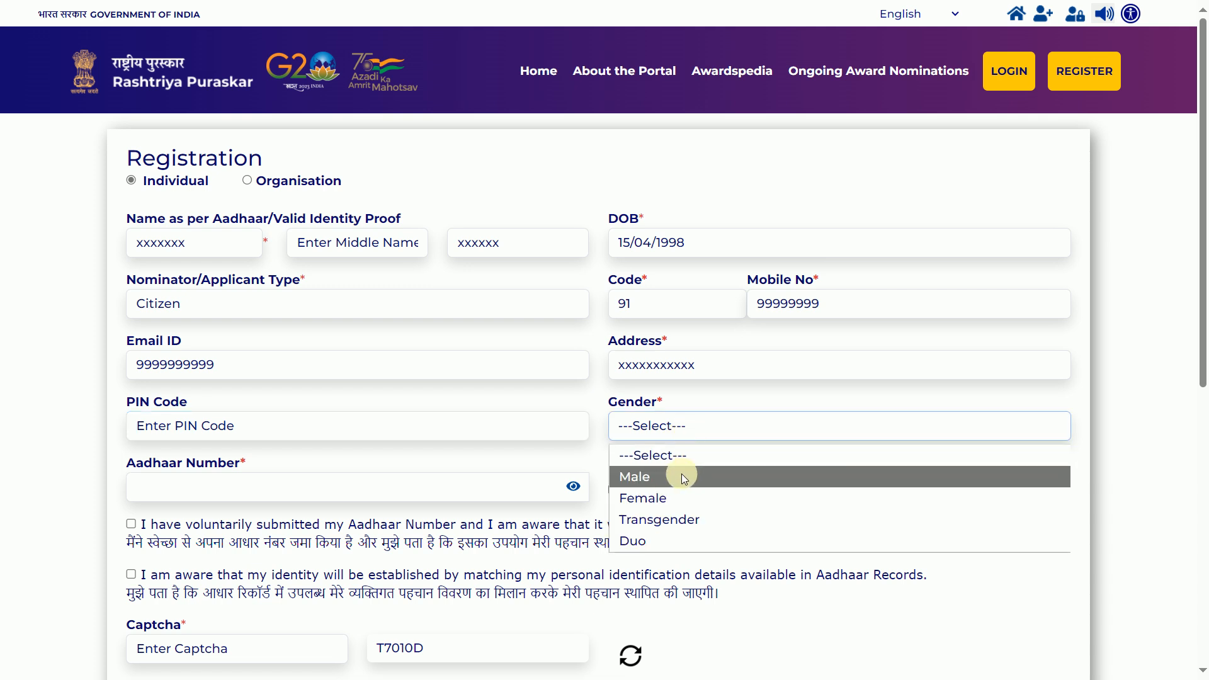
click(681, 474)
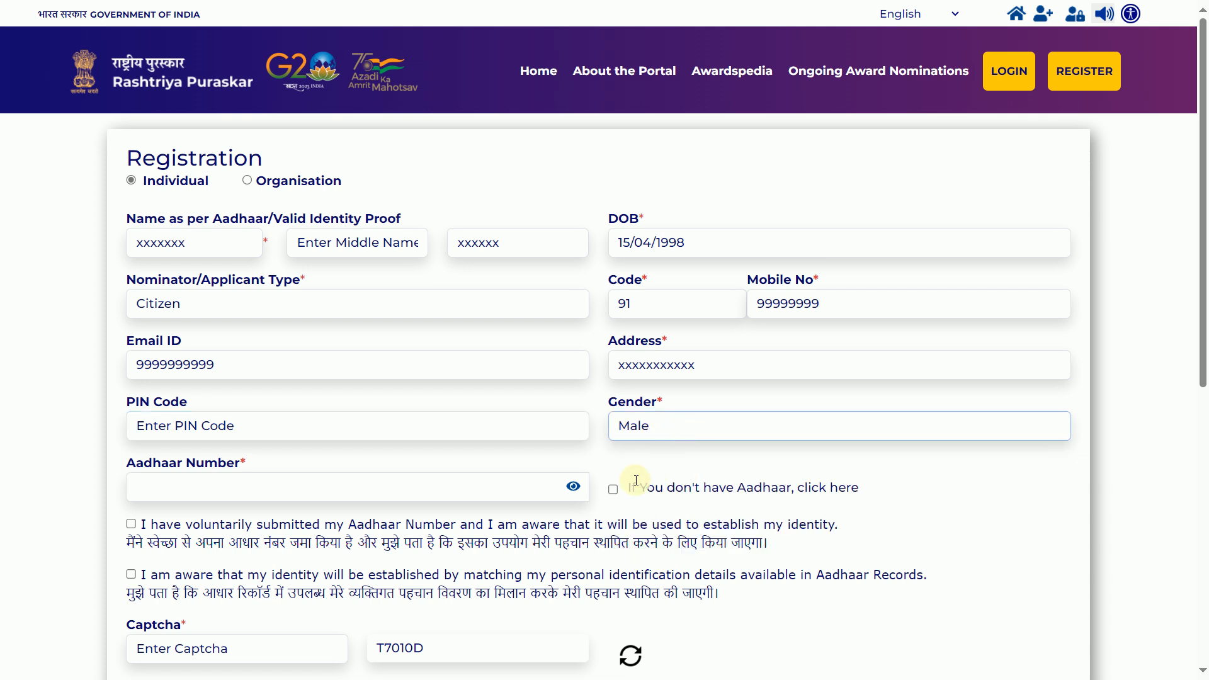
Enter the applicant's Aadhaar number and accept both Aadhaar consent declarations in the registration form
click(376, 491)
text(999999999999)
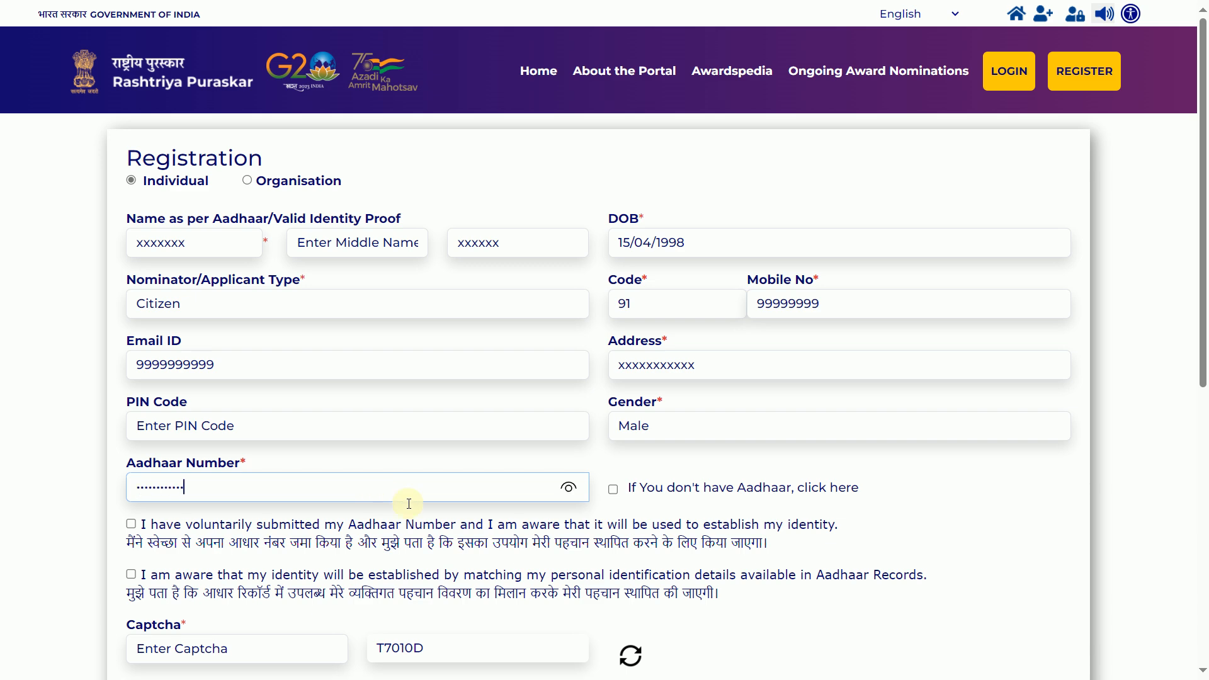
scroll(636, 539, down, 4)
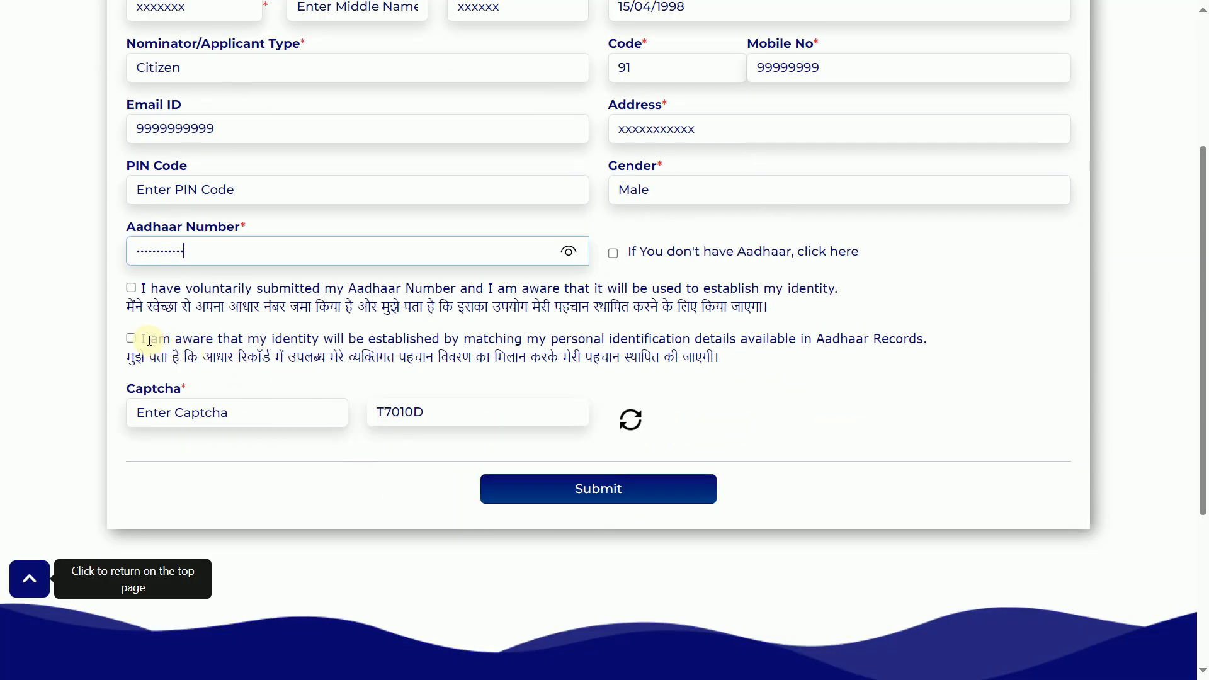
click(134, 291)
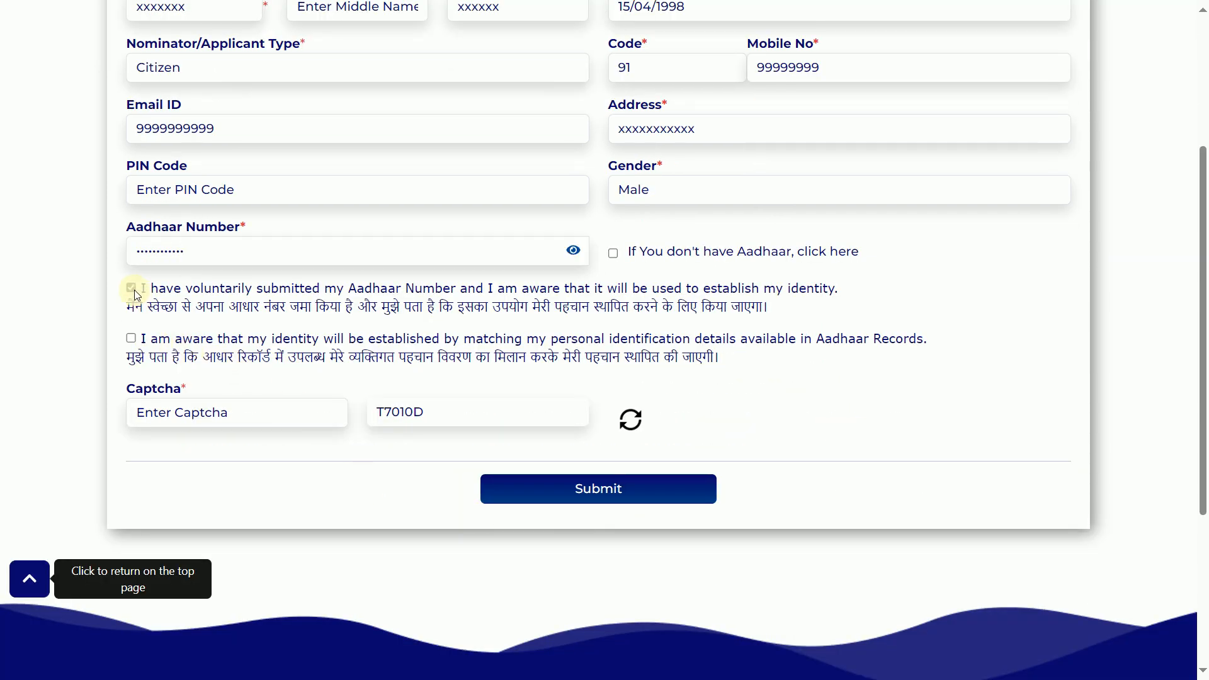
click(131, 339)
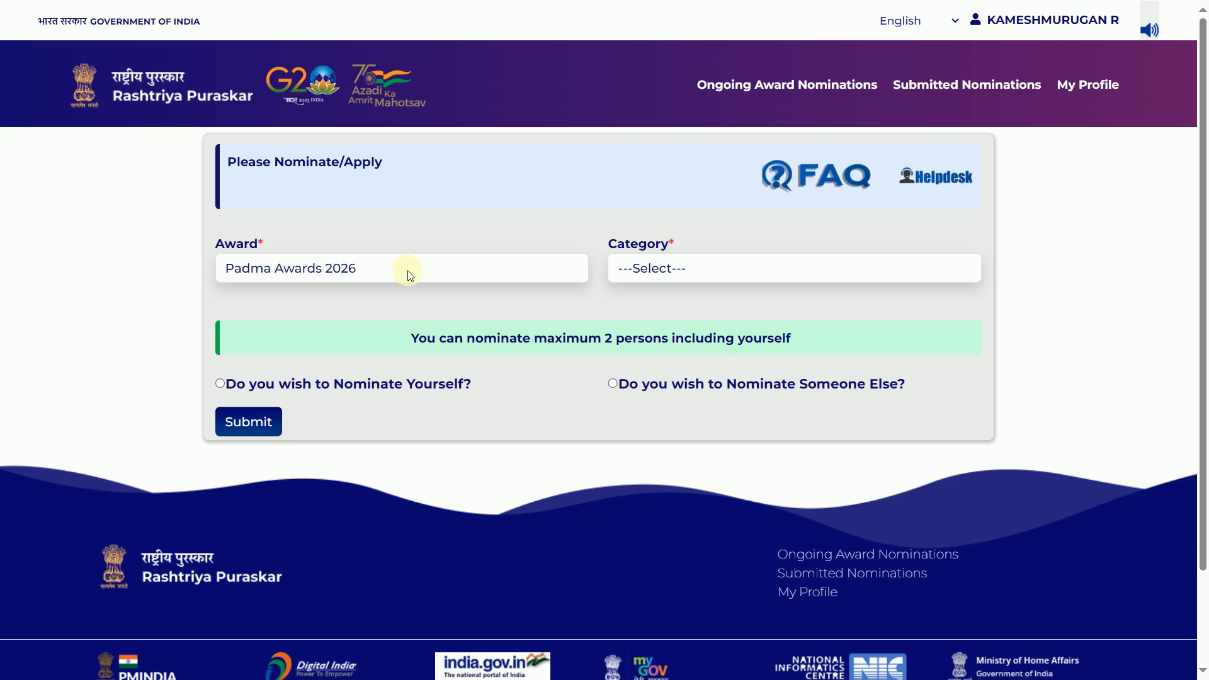
For the Padma Awards 2026 nomination, set the category to Padma Shri and the field of excellence to Social Work
click(659, 273)
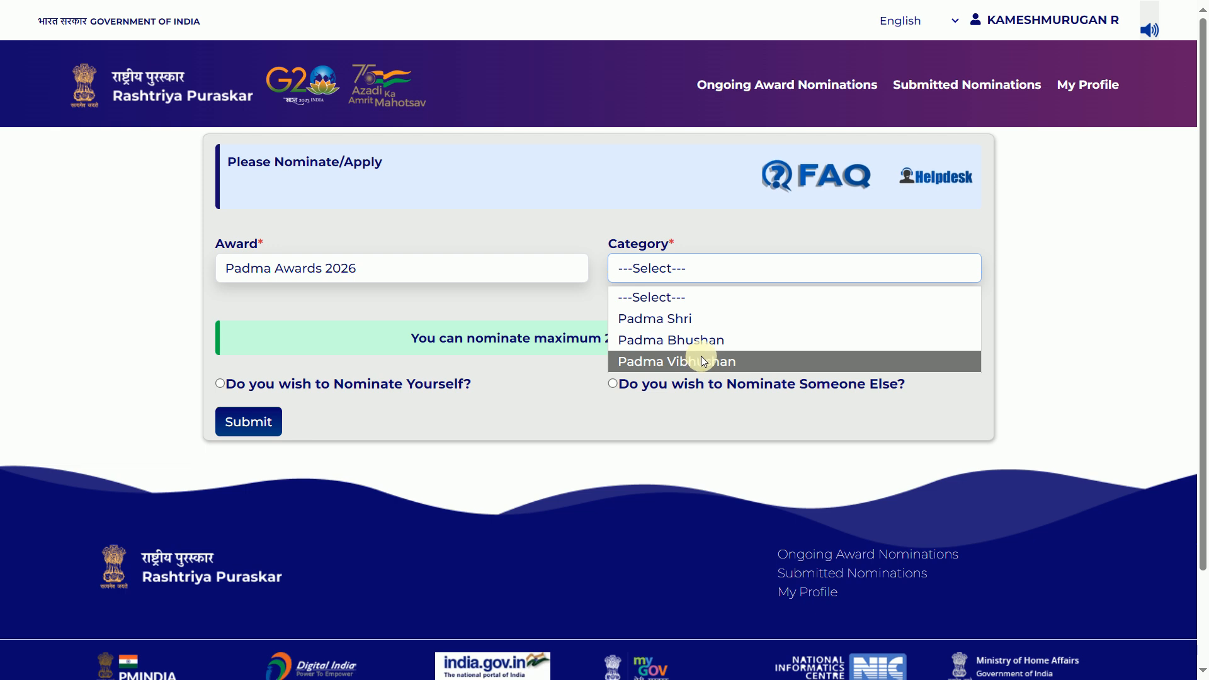
click(725, 320)
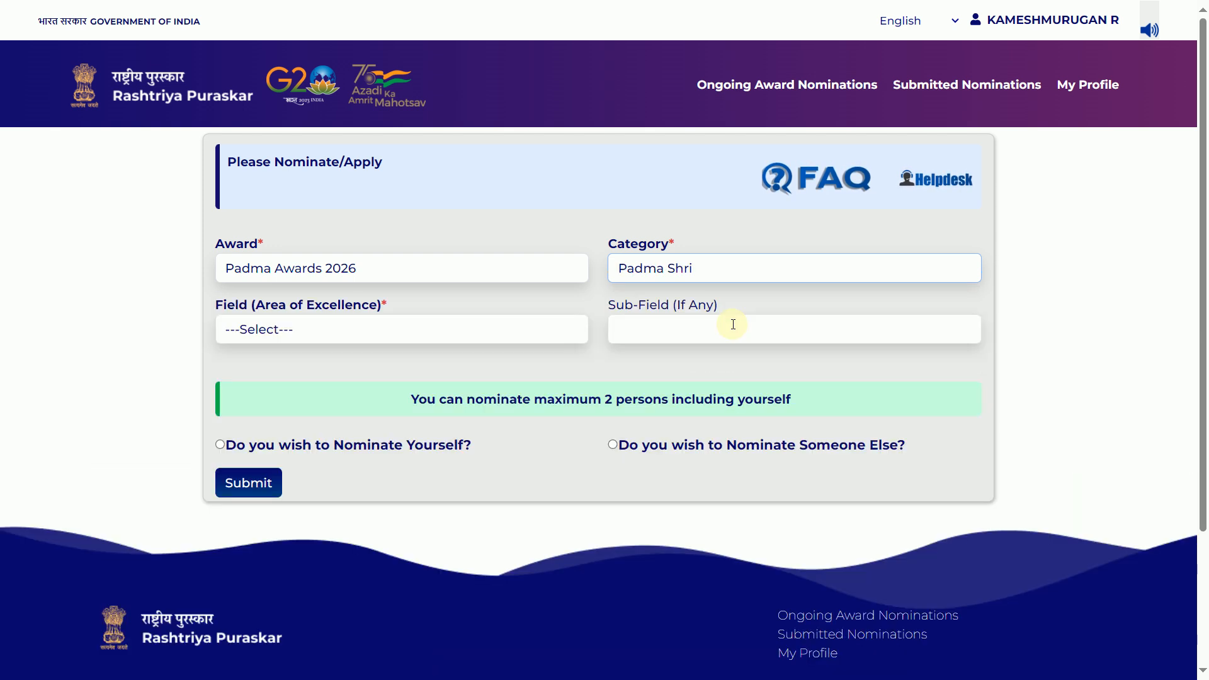
click(279, 332)
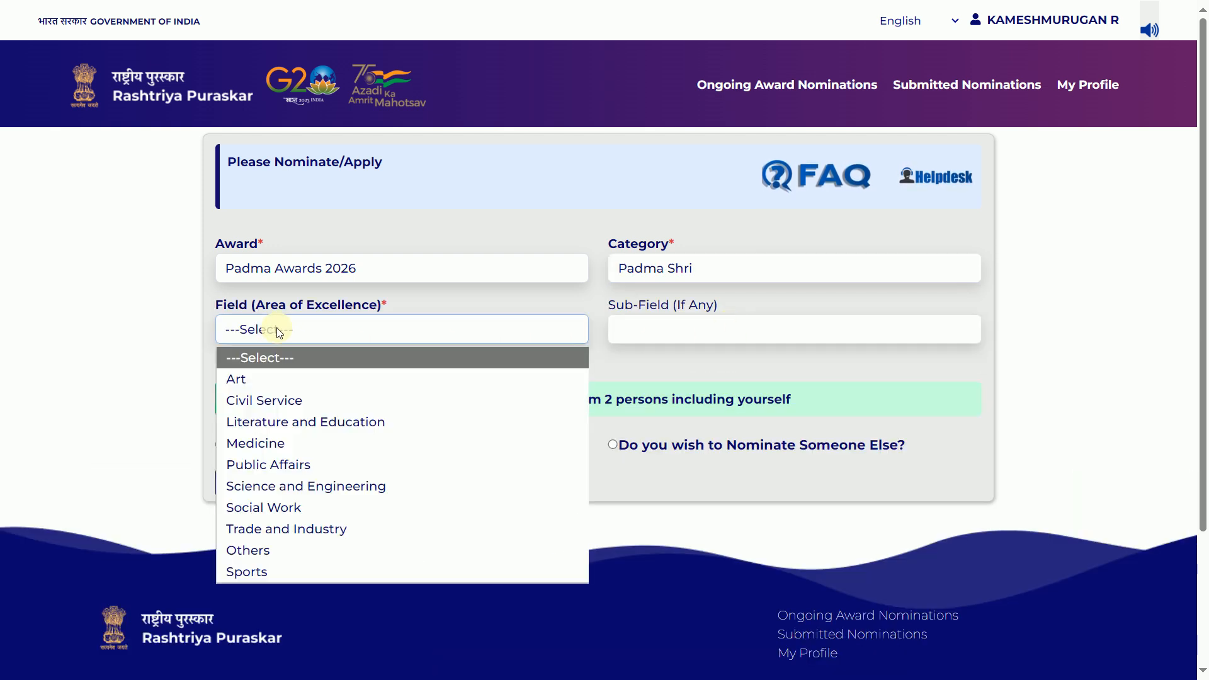
click(312, 507)
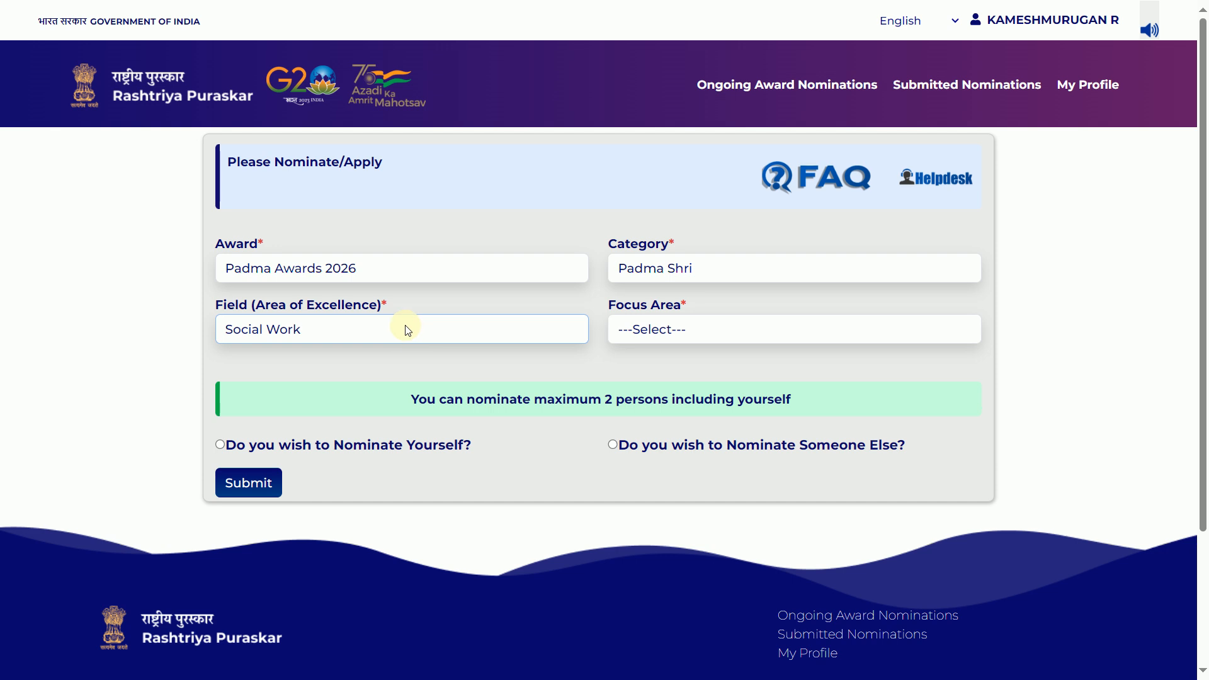
Set the focus area to Service - Old Age and choose to nominate yourself for the award
click(683, 336)
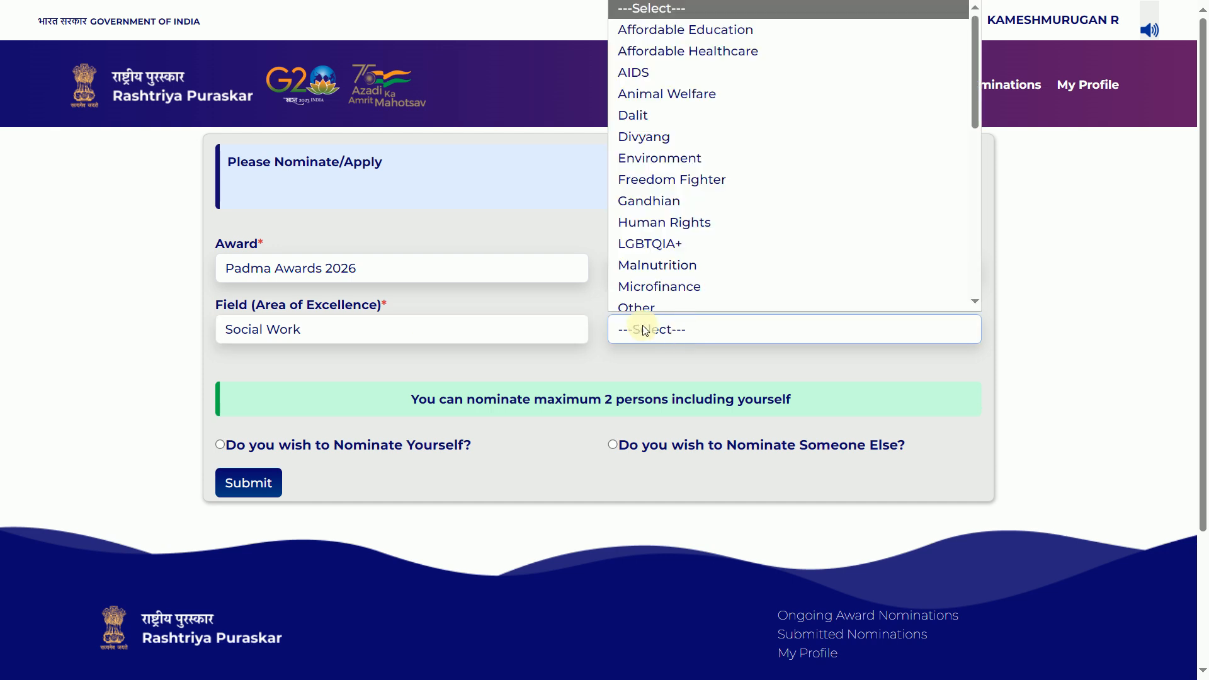
scroll(726, 166, down, 4)
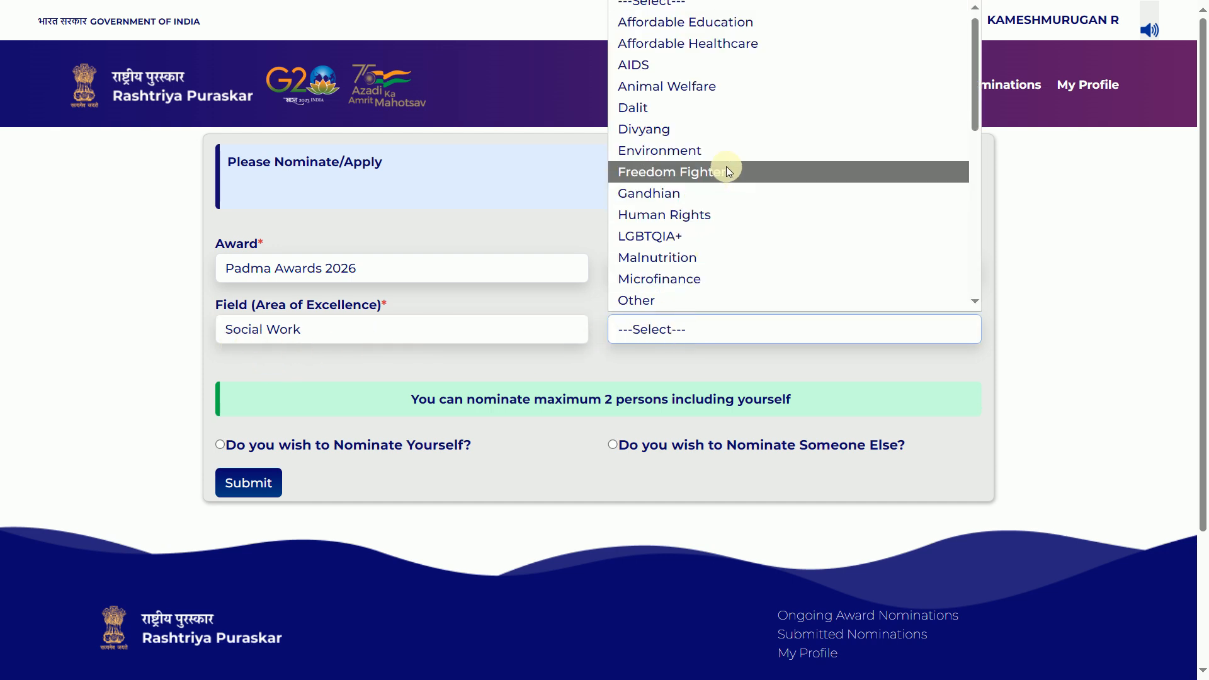
scroll(724, 170, down, 3)
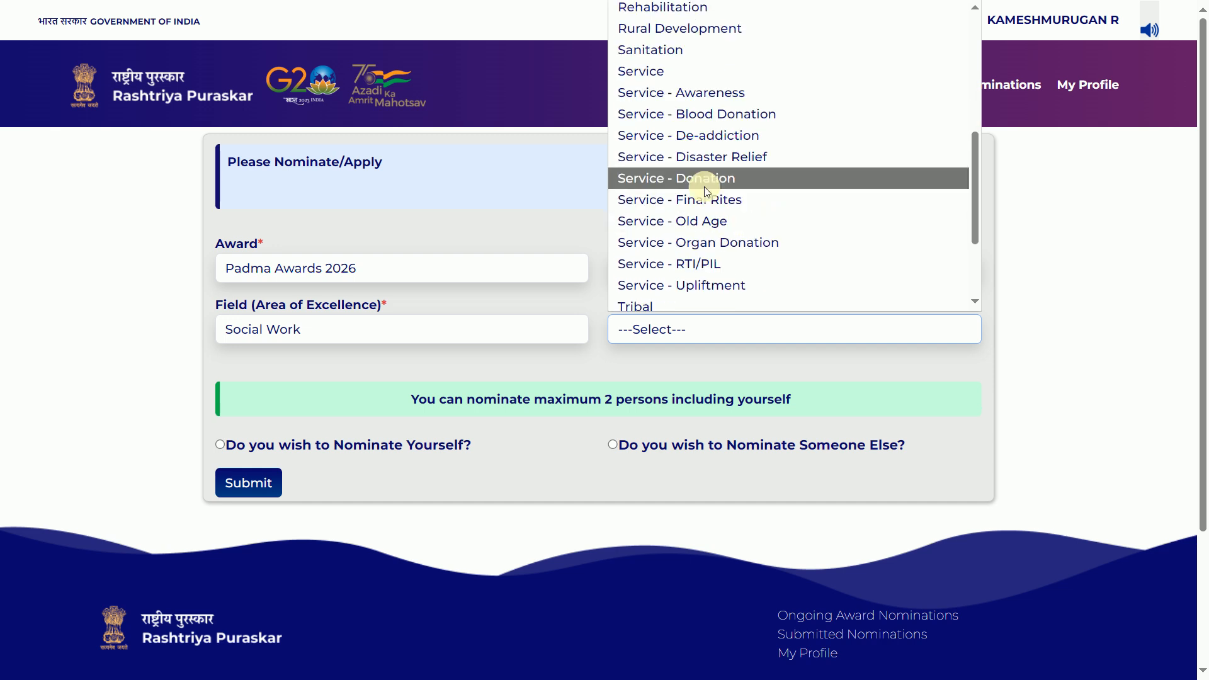
scroll(780, 189, up, 1)
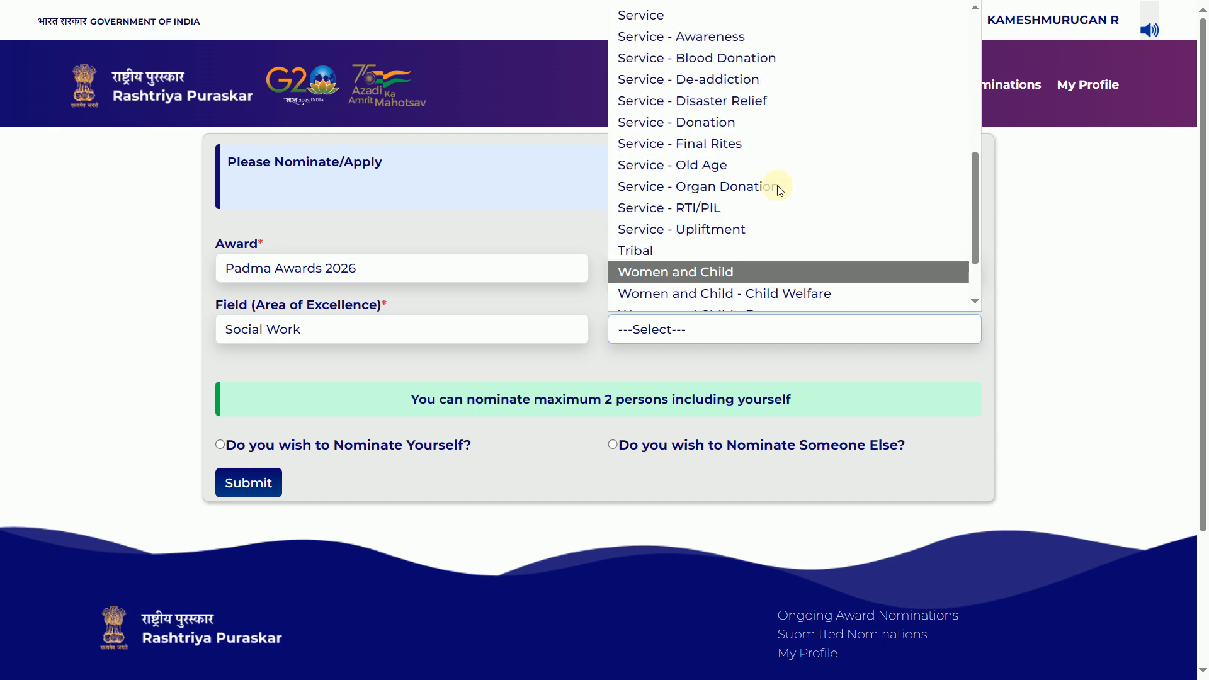
click(678, 166)
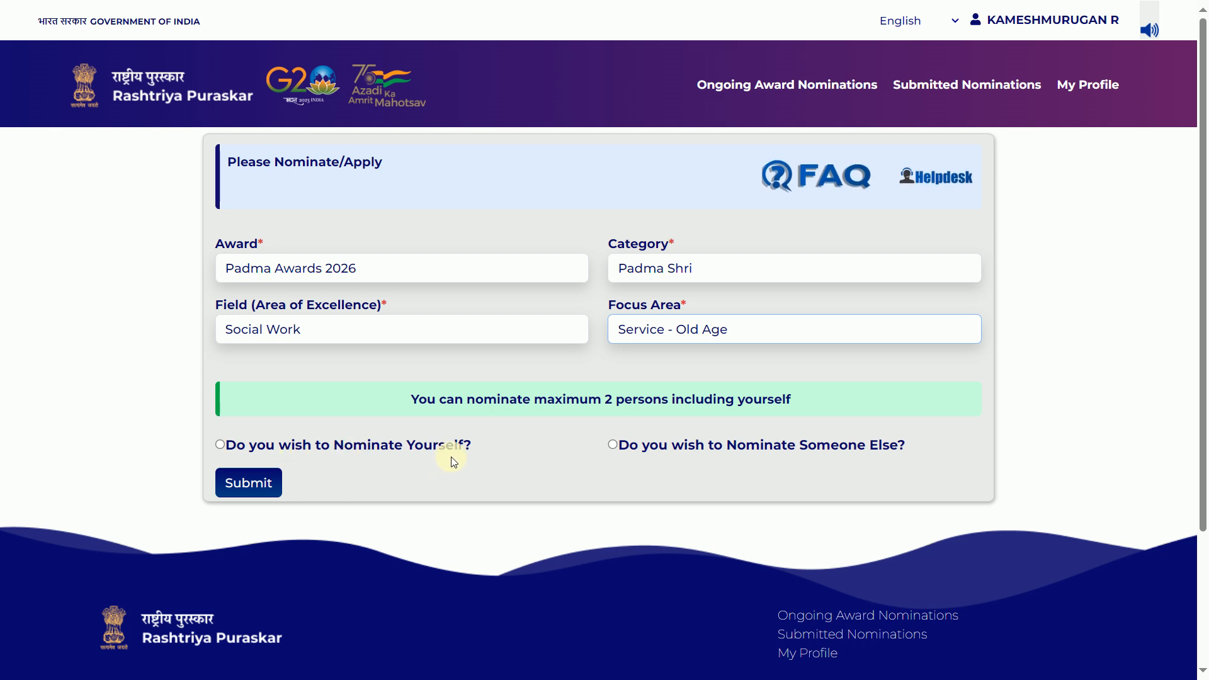
click(220, 445)
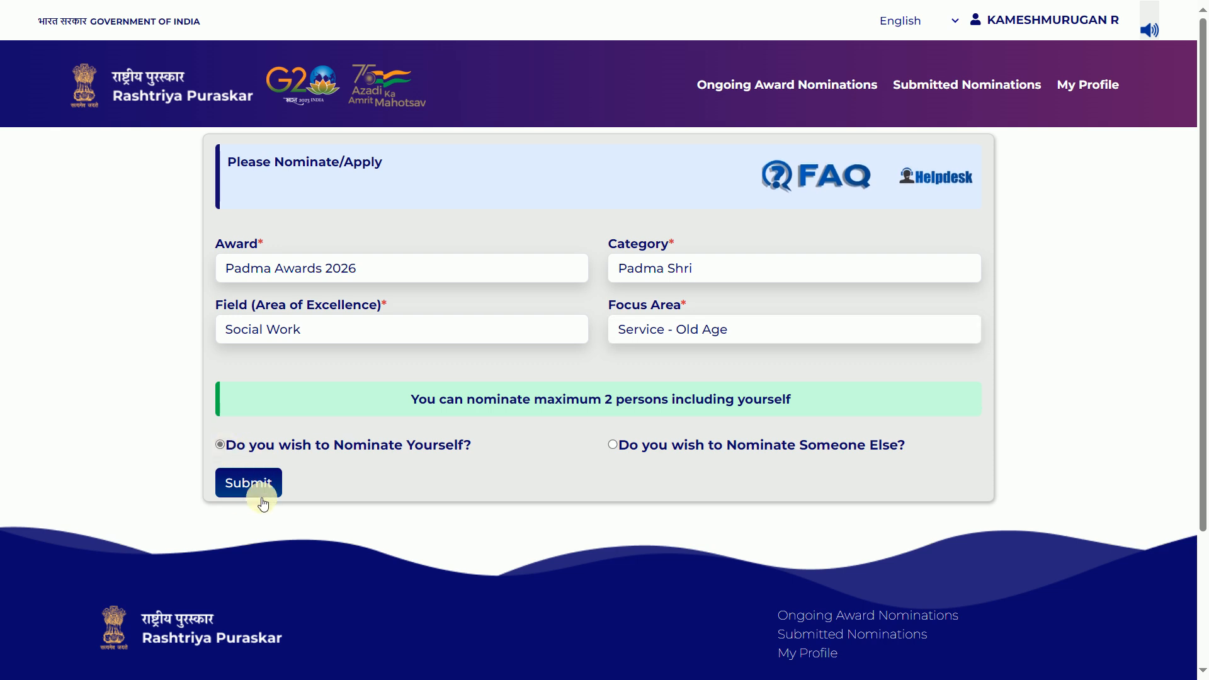